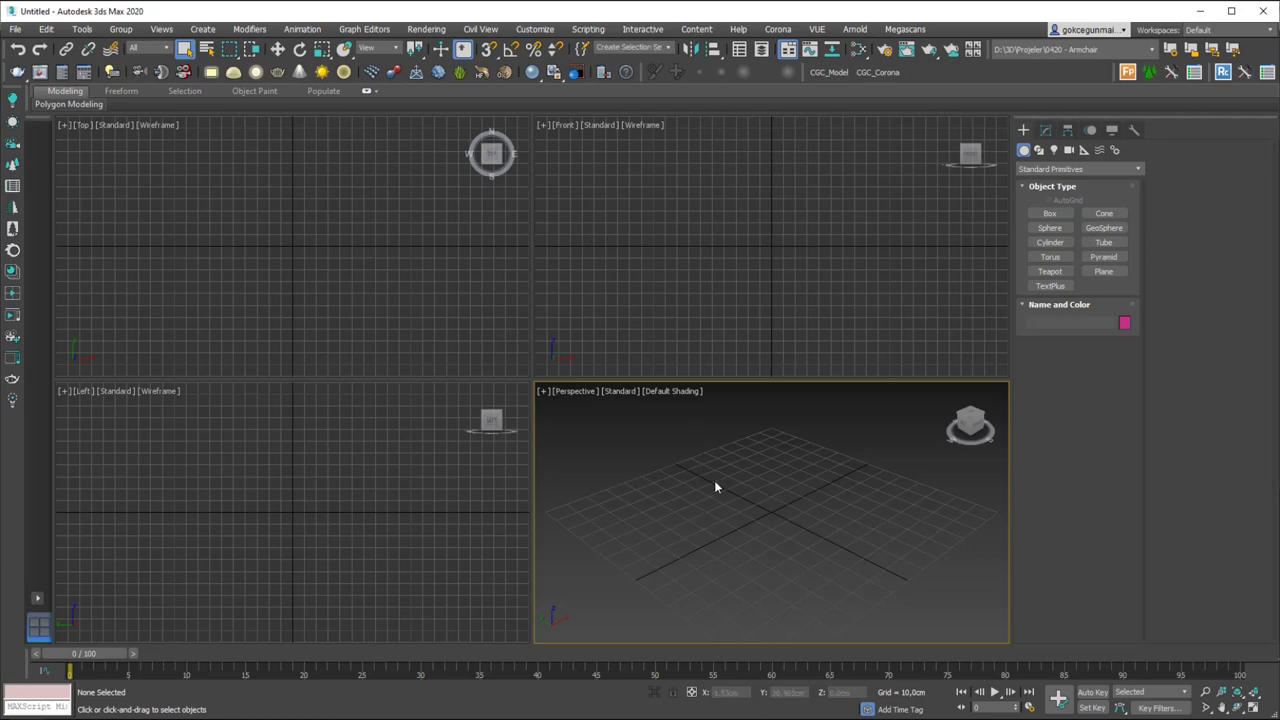
- Maximize the perspective view and draw a box about 22.6 cm long, 70 cm wide and 6.6 cm high on the grid
{"action": "key", "text": "alt+w"}
{"action": "left_click", "coordinate": [1050, 213]}
{"action": "left_click_drag", "start_coordinate": [580, 320], "coordinate": [425, 470]}
{"action": "left_click", "coordinate": [437, 447]}
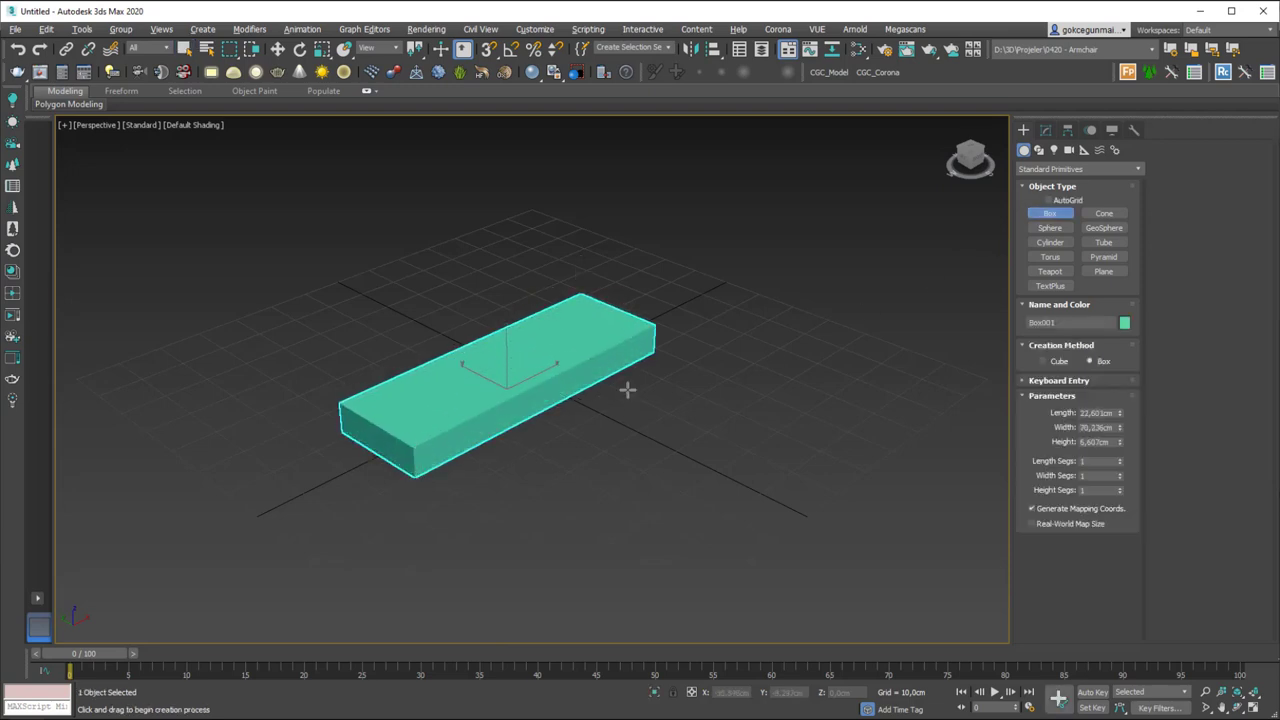
- Set the box's length to 20 cm, width to 50 cm and height to 5 cm
{"action": "left_click", "coordinate": [1045, 130]}
{"action": "left_click_drag", "start_coordinate": [1119, 332], "coordinate": [1079, 340]}
{"action": "double_click", "coordinate": [1105, 332]}
{"action": "type", "text": "20"}
{"action": "key", "text": "Tab"}
{"action": "type", "text": "30"}
{"action": "key", "text": "Tab"}
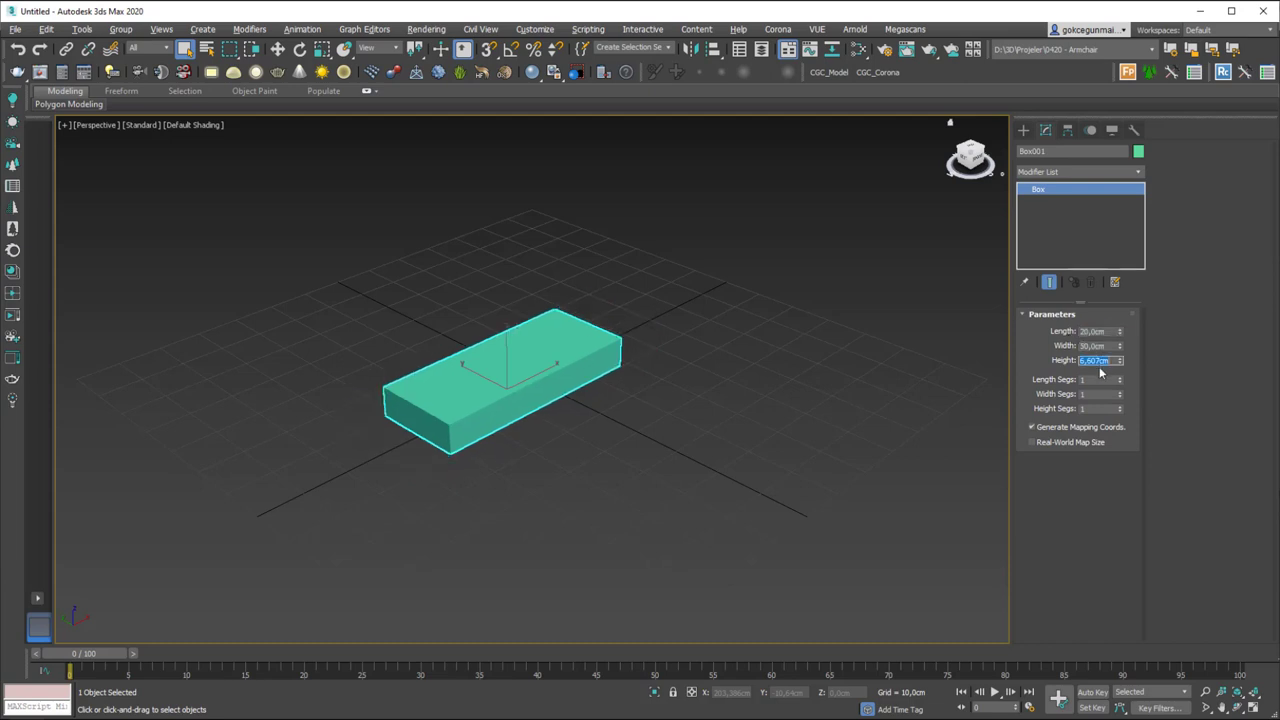
{"action": "type", "text": "5"}
{"action": "key", "text": "Return"}
{"action": "middle_click_drag", "start_coordinate": [594, 406], "coordinate": [606, 412]}
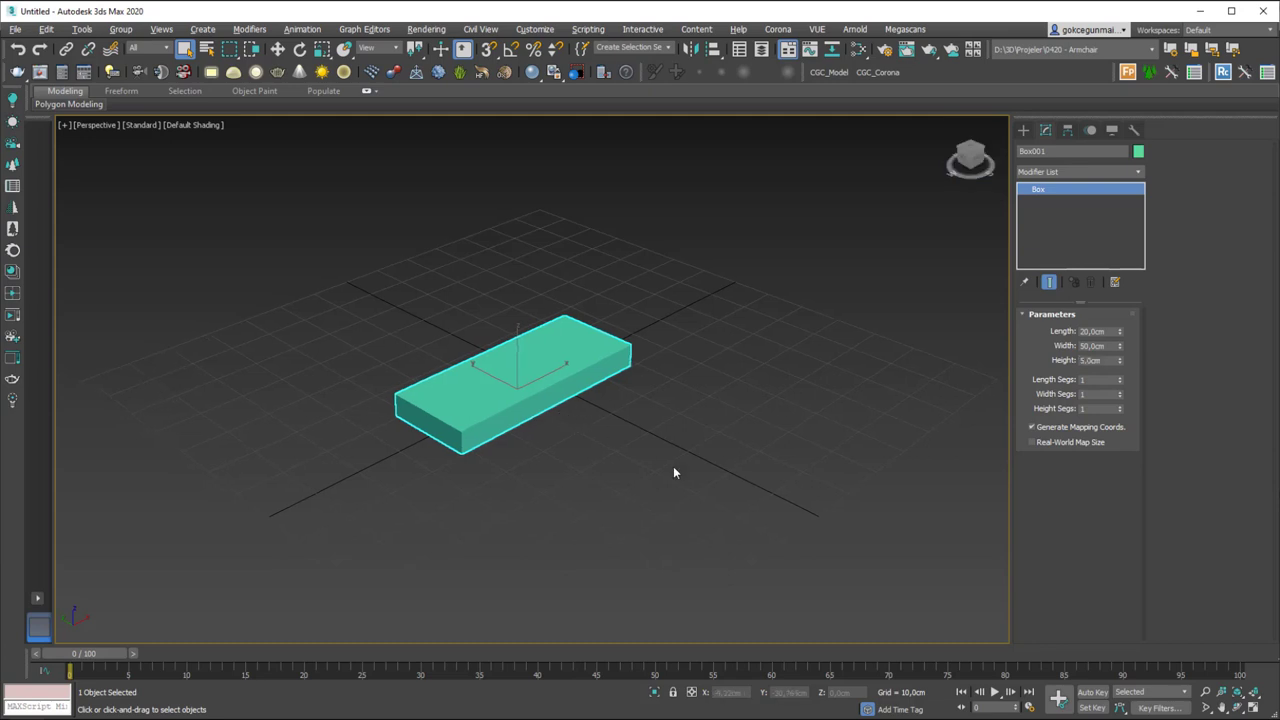
- Move the box to the world origin by resetting its X and Y position to 0
{"action": "key", "text": "w"}
{"action": "right_click", "coordinate": [755, 693]}
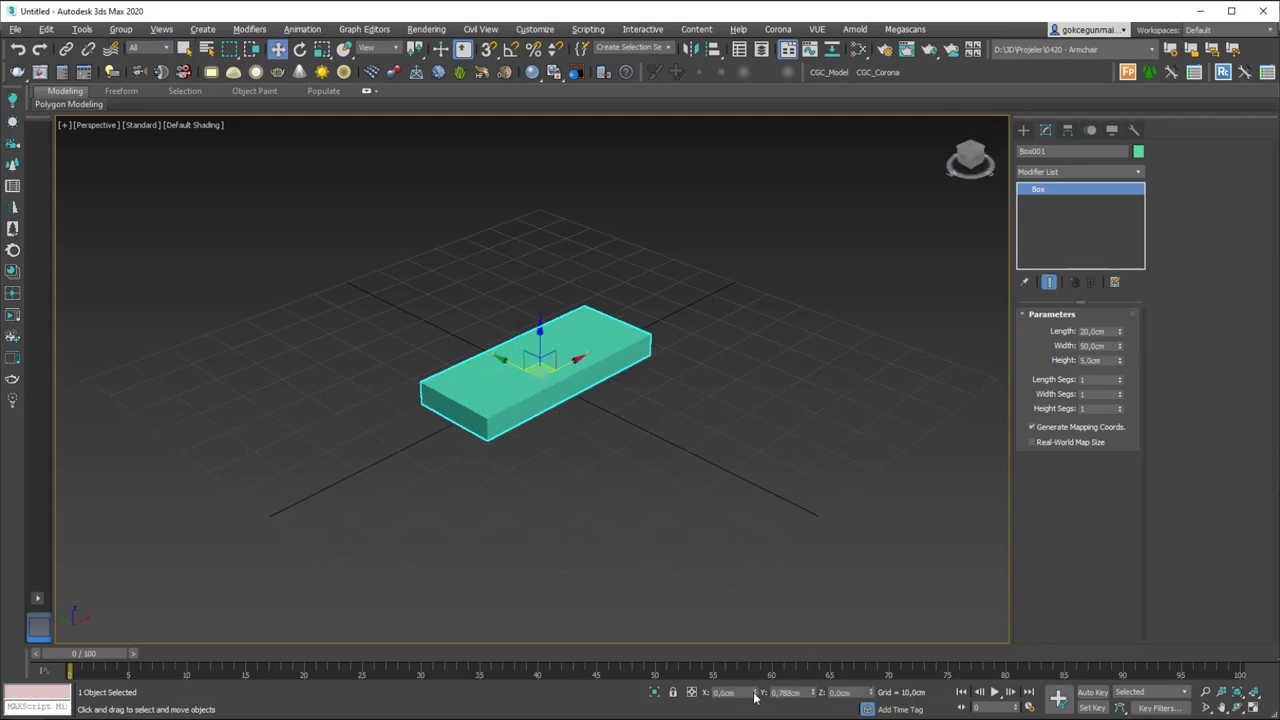
{"action": "right_click", "coordinate": [812, 692]}
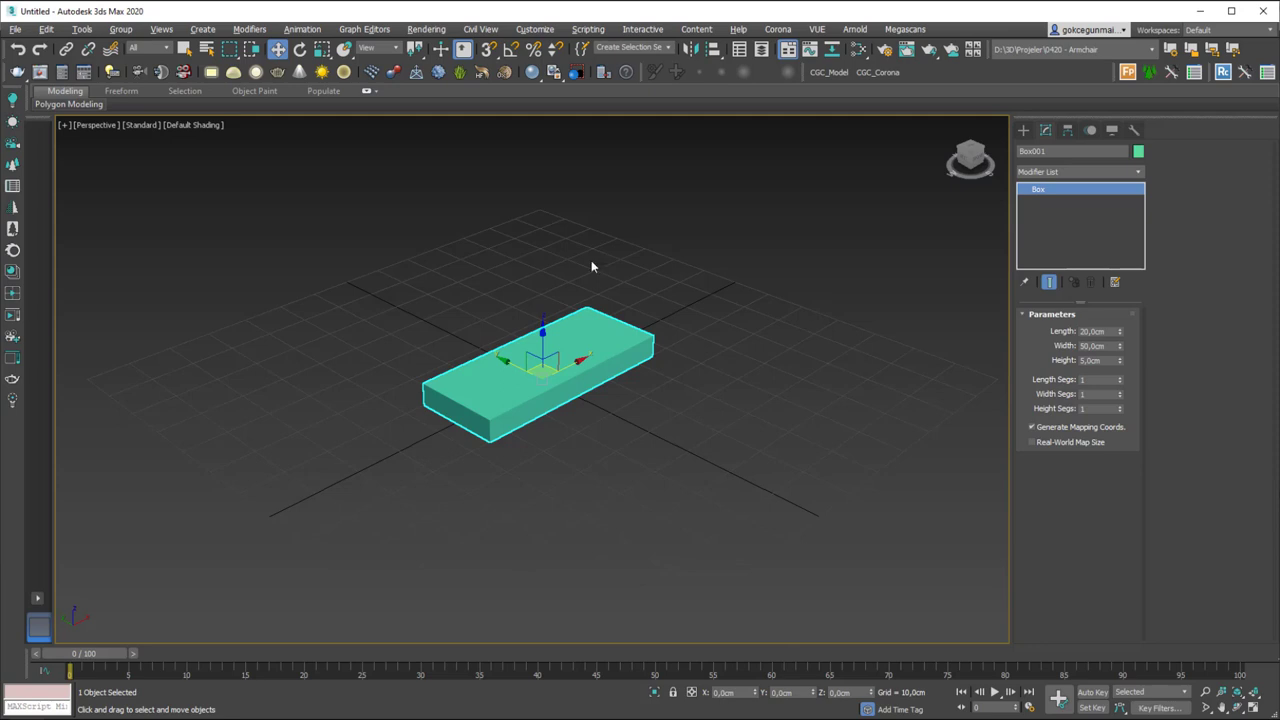
- Try rotating the box freehand about its X axis with the Rotate tool, and undo the rotation
{"action": "key", "text": "e"}
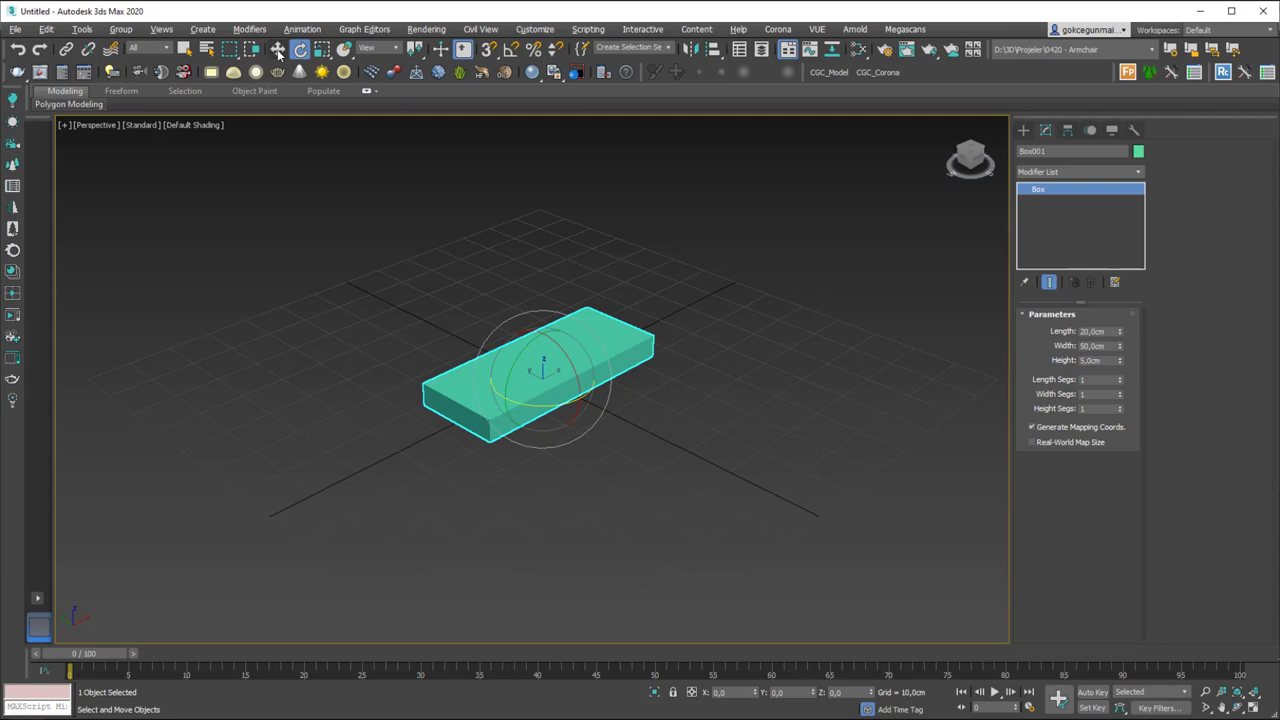
{"action": "key", "text": "w"}
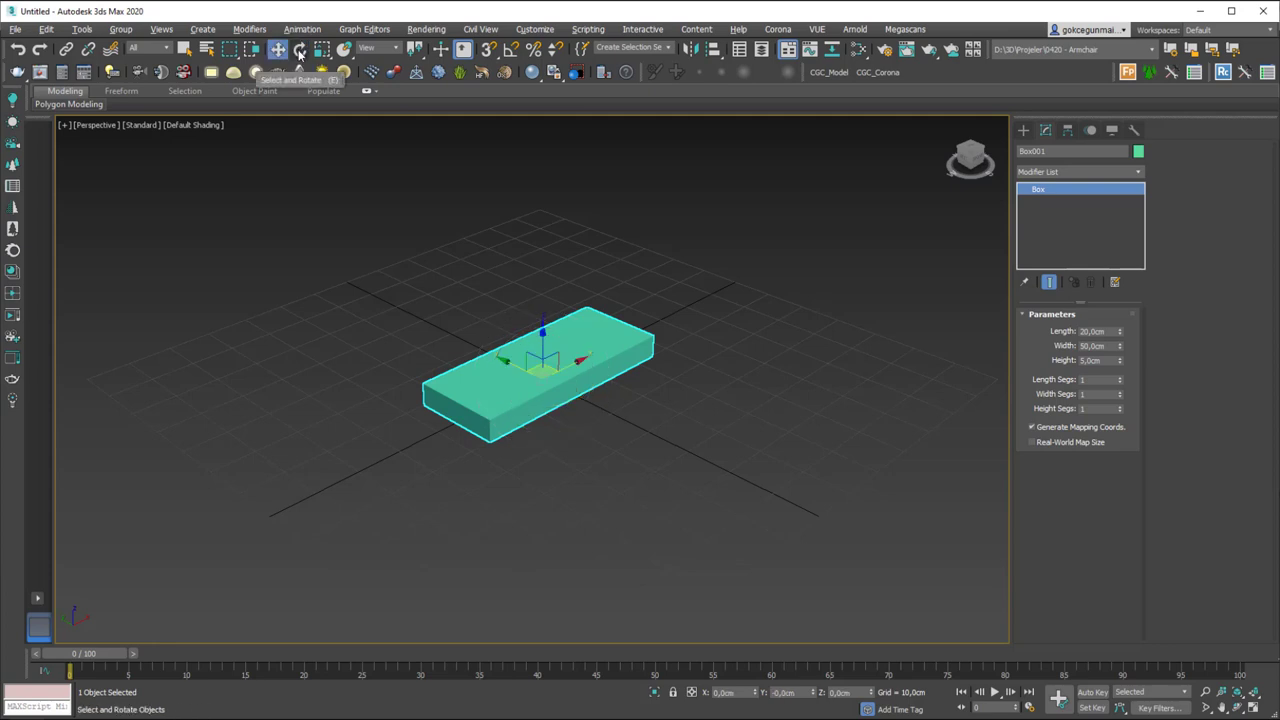
{"action": "left_click", "coordinate": [299, 50]}
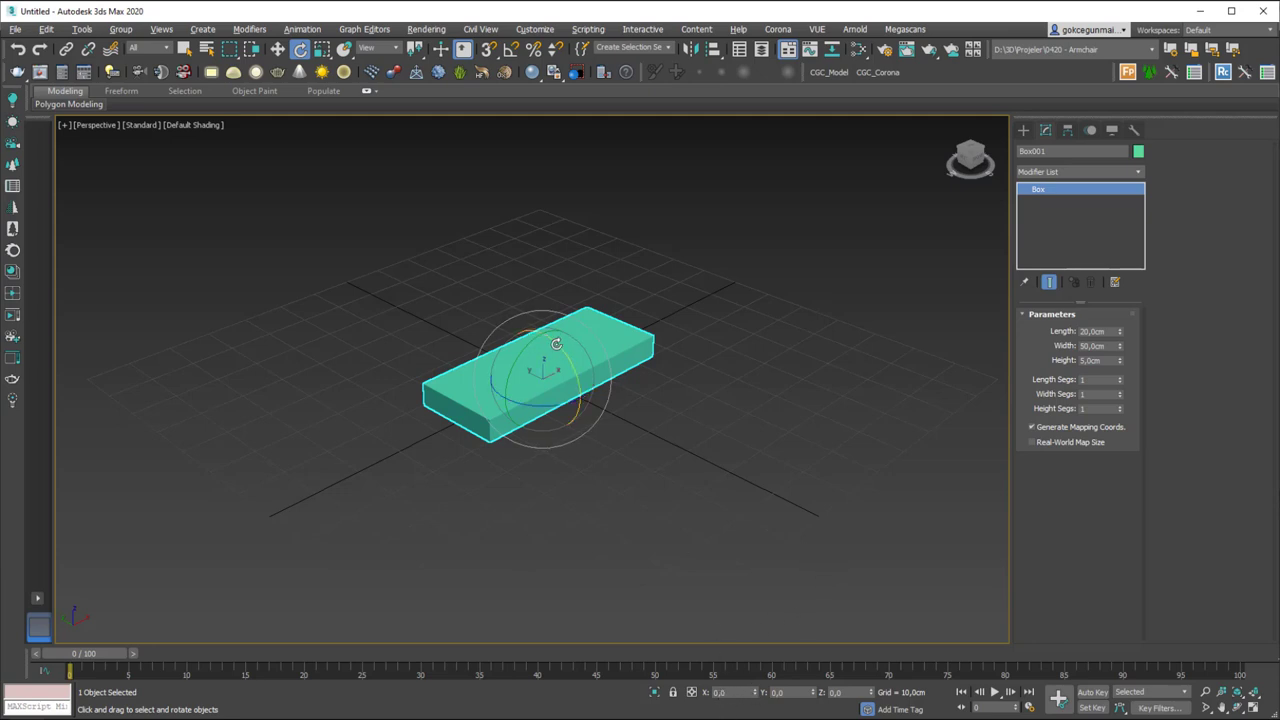
{"action": "left_click_drag", "start_coordinate": [557, 346], "coordinate": [543, 309]}
{"action": "key", "text": "ctrl+z"}
- Rotate the box to exactly 45 degrees about X, and reset that angle to 0
{"action": "left_click_drag", "start_coordinate": [755, 693], "coordinate": [740, 655]}
{"action": "double_click", "coordinate": [733, 692]}
{"action": "type", "text": "45"}
{"action": "key", "text": "Return"}
{"action": "mouse_move", "coordinate": [581, 432]}
{"action": "middle_mouse_down", "text": "alt"}
{"action": "mouse_move", "coordinate": [631, 407]}
{"action": "mouse_move", "coordinate": [587, 424]}
{"action": "middle_mouse_up", "text": "alt"}
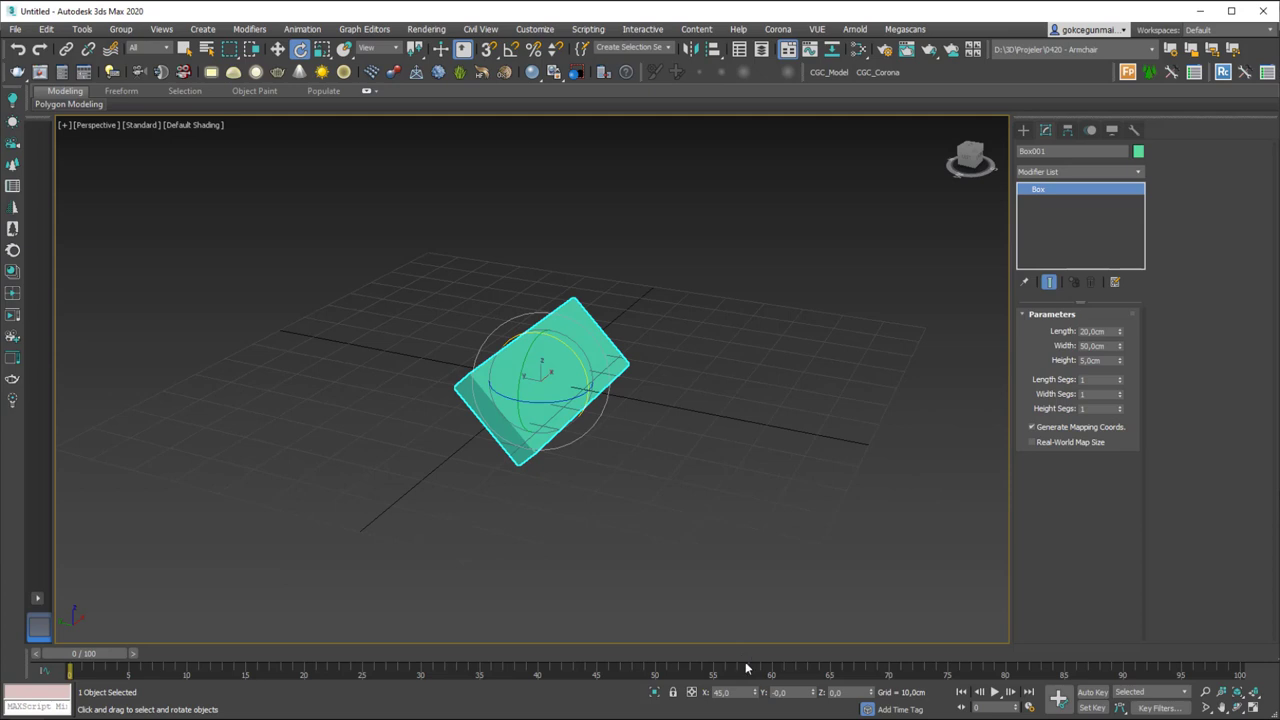
{"action": "right_click", "coordinate": [755, 692]}
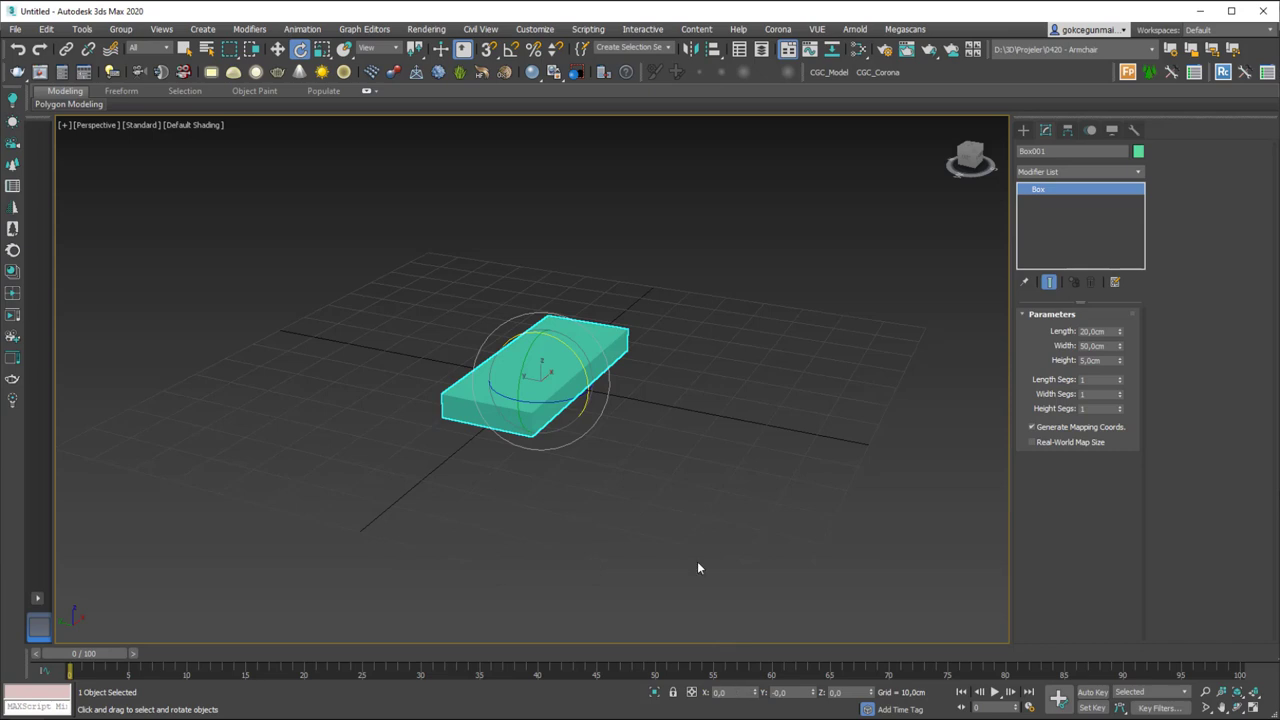
- Try rotating the box 5 degrees about Y and 7 degrees about Z, and reset the angles to 0
{"action": "left_click_drag", "start_coordinate": [816, 694], "coordinate": [871, 694]}
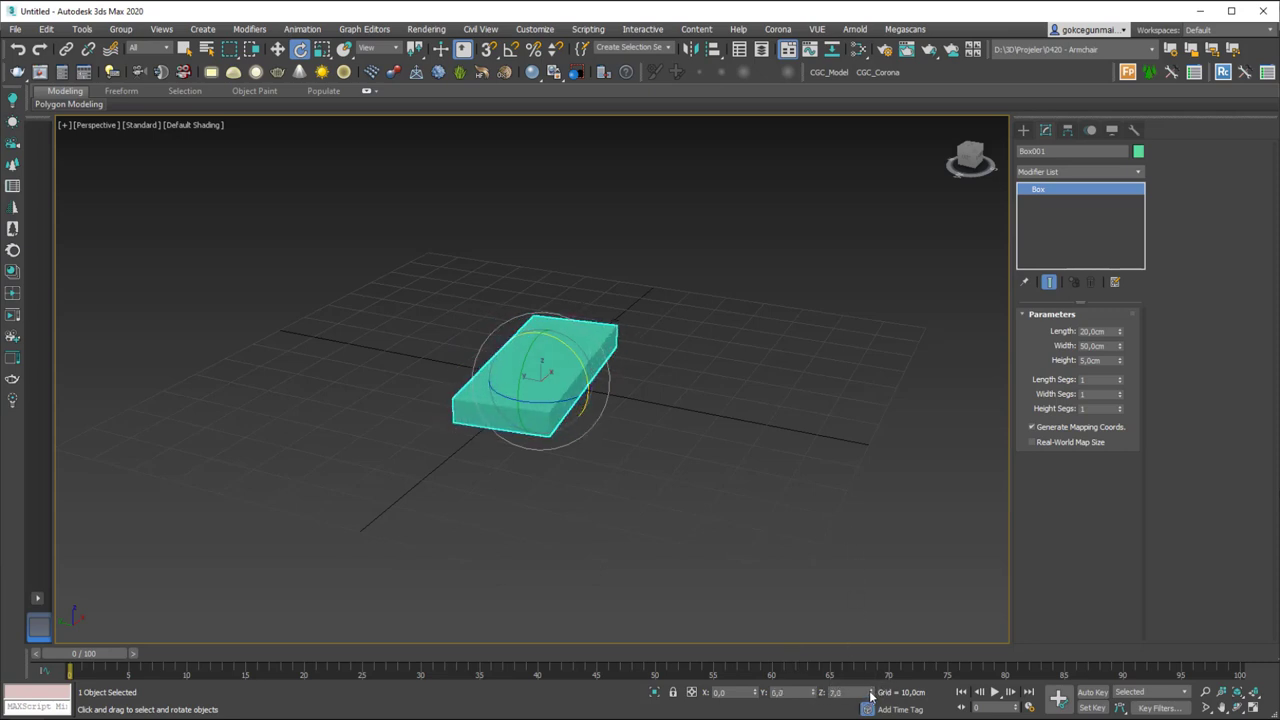
{"action": "right_click", "coordinate": [871, 694]}
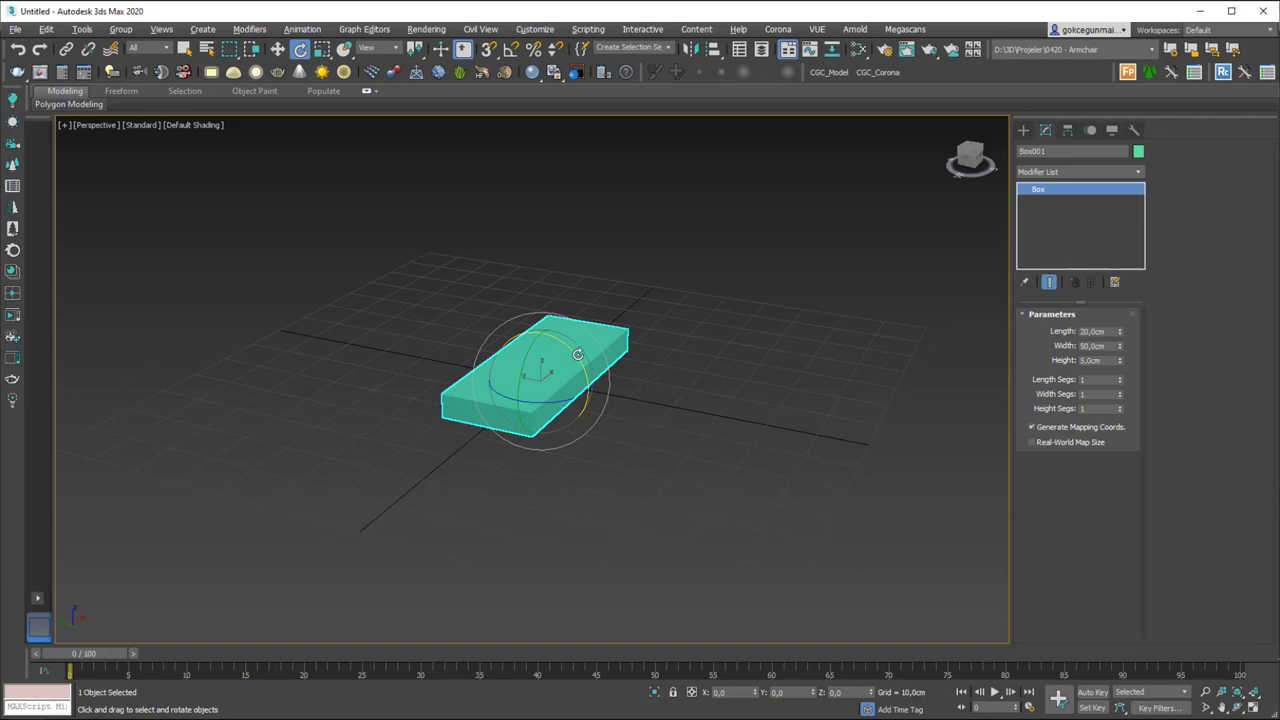
{"action": "middle_click_drag", "start_coordinate": [578, 354], "coordinate": [557, 325], "text": "alt"}
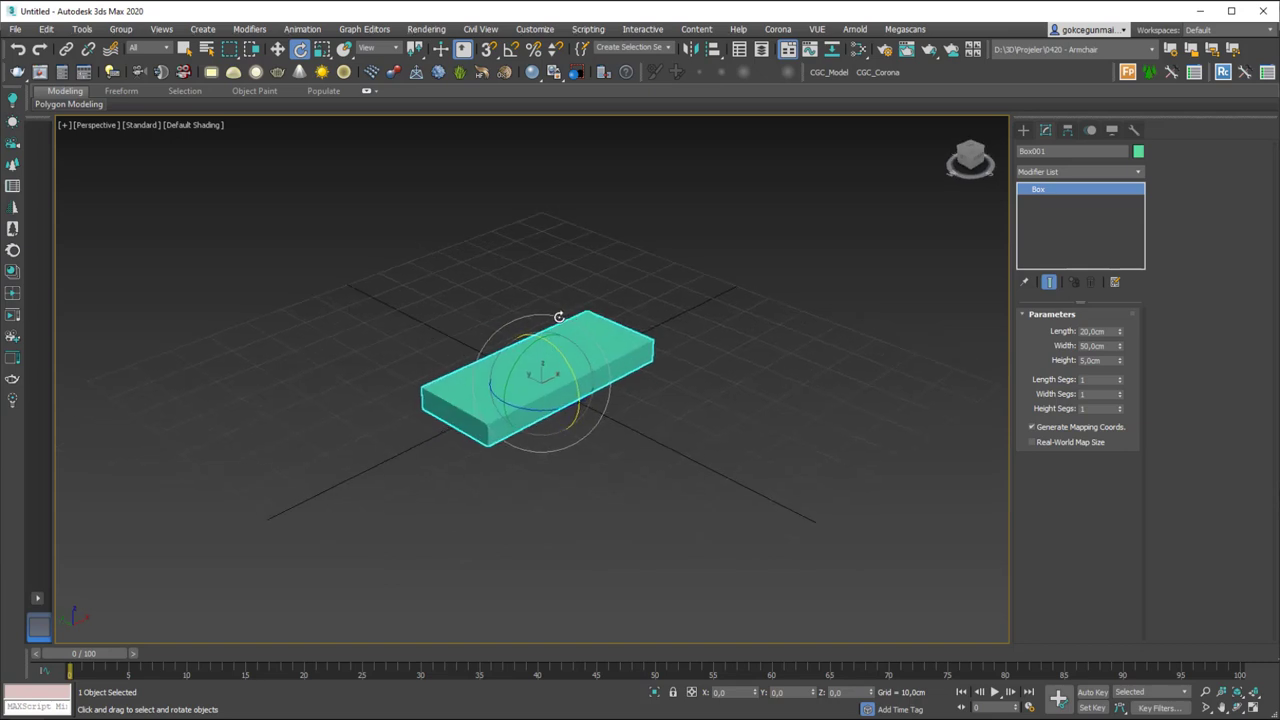
- Try rotating the box freehand in several directions with the rotation gizmo's rings and its free-rotation area
{"action": "left_click_drag", "start_coordinate": [553, 315], "coordinate": [632, 357]}
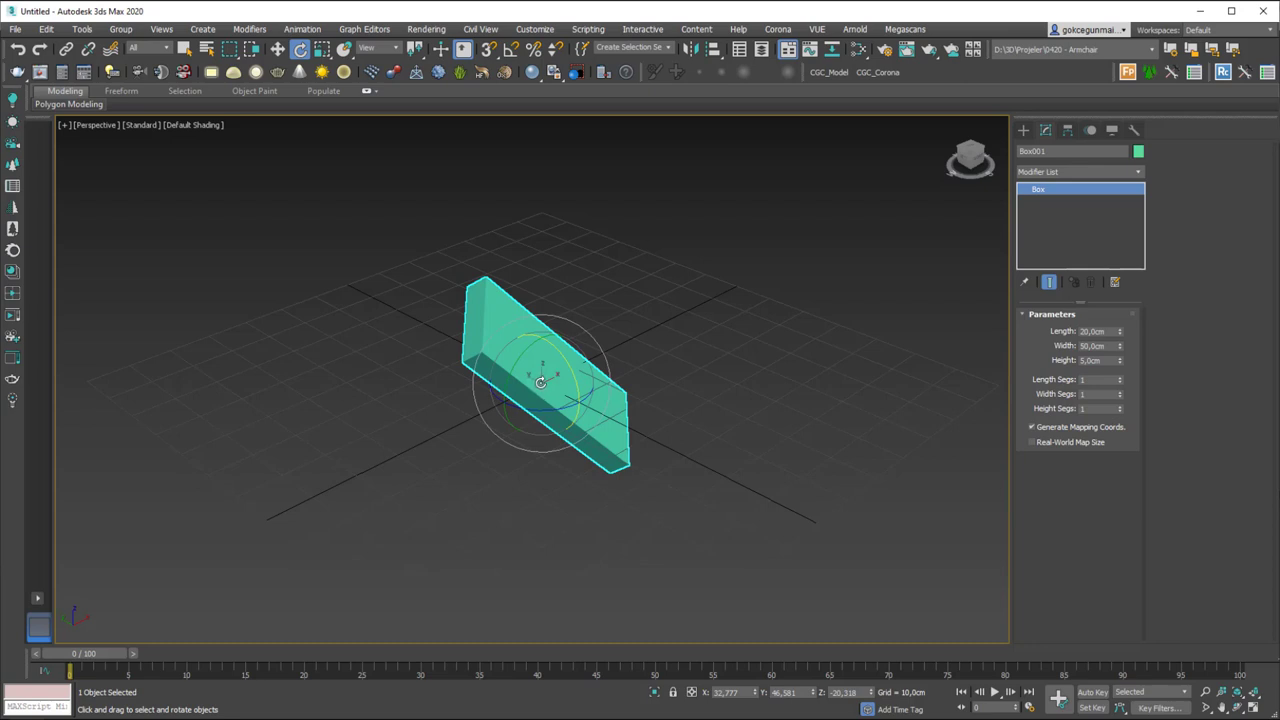
{"action": "left_click_drag", "start_coordinate": [575, 324], "coordinate": [457, 309]}
{"action": "left_click_drag", "start_coordinate": [525, 467], "coordinate": [521, 396]}
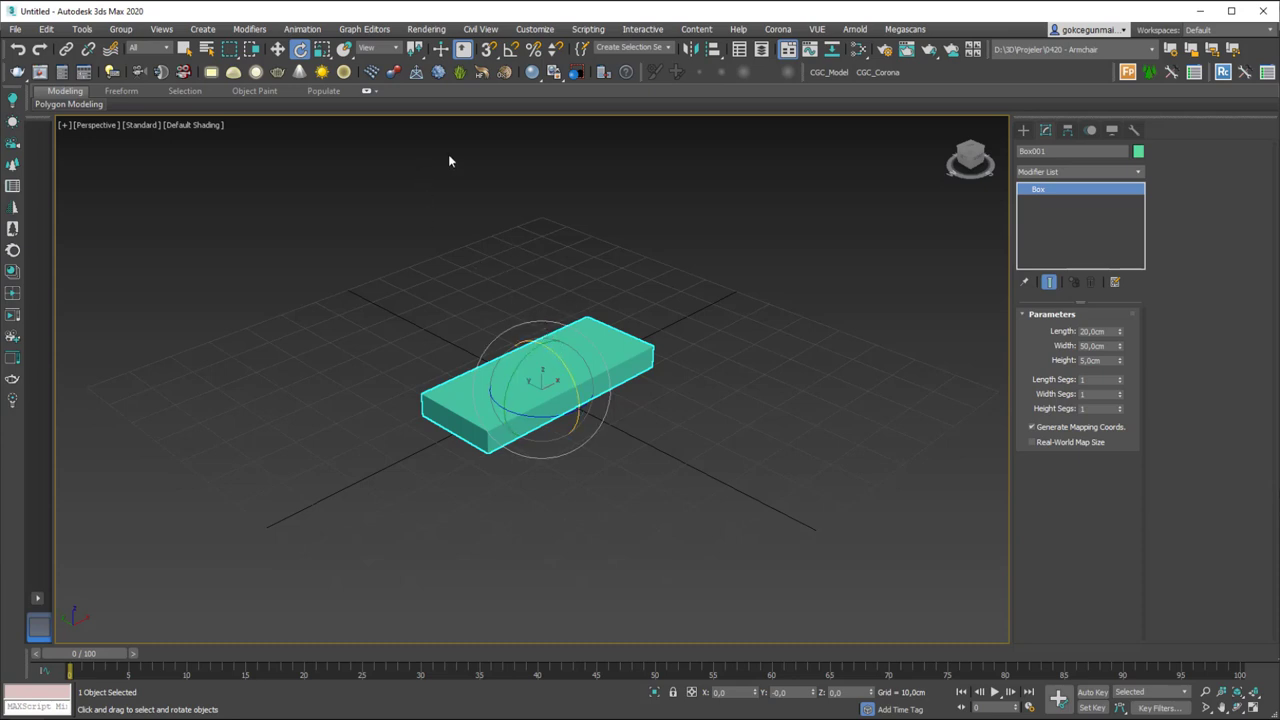
- Turn on angle snap and open the Grid and Snap Settings options at the Angle value
{"action": "left_click", "coordinate": [511, 50]}
{"action": "right_click", "coordinate": [511, 50]}
{"action": "left_click_drag", "start_coordinate": [604, 276], "coordinate": [733, 139]}
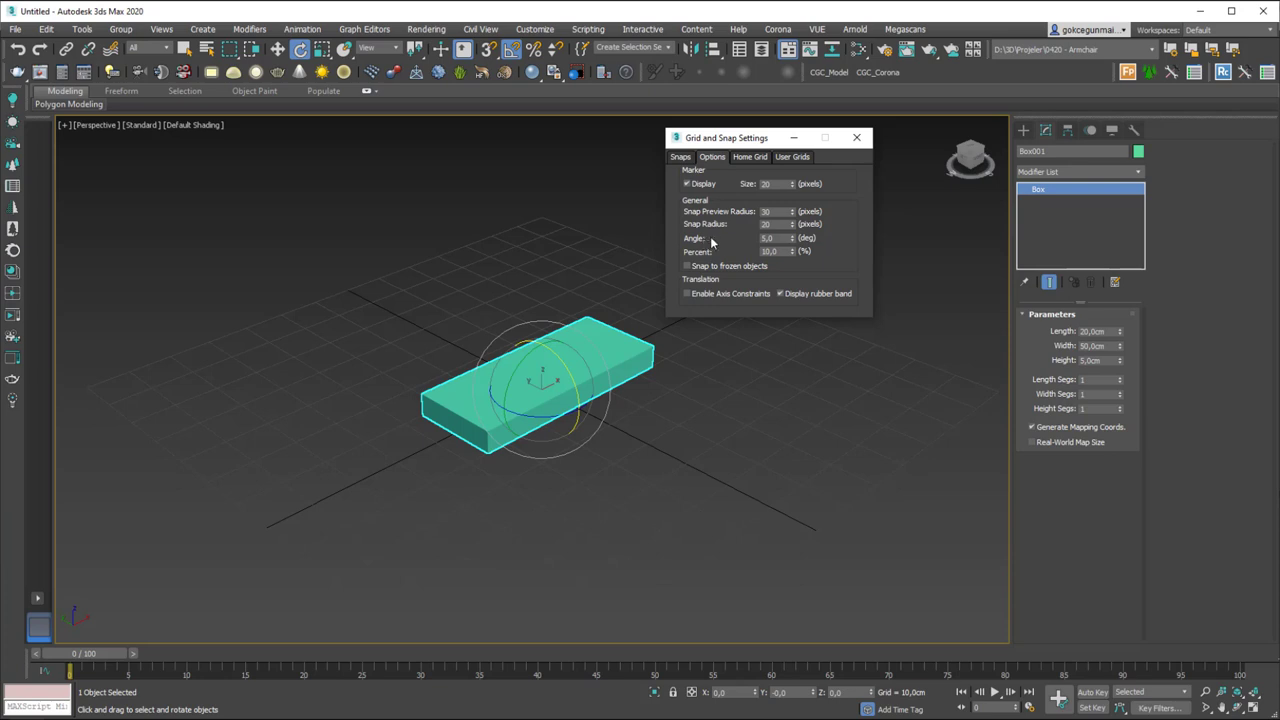
{"action": "double_click", "coordinate": [768, 238]}
- Rotate the box to 90 degrees about X in snapped increments with the gizmo
{"action": "left_click_drag", "start_coordinate": [557, 356], "coordinate": [558, 362]}
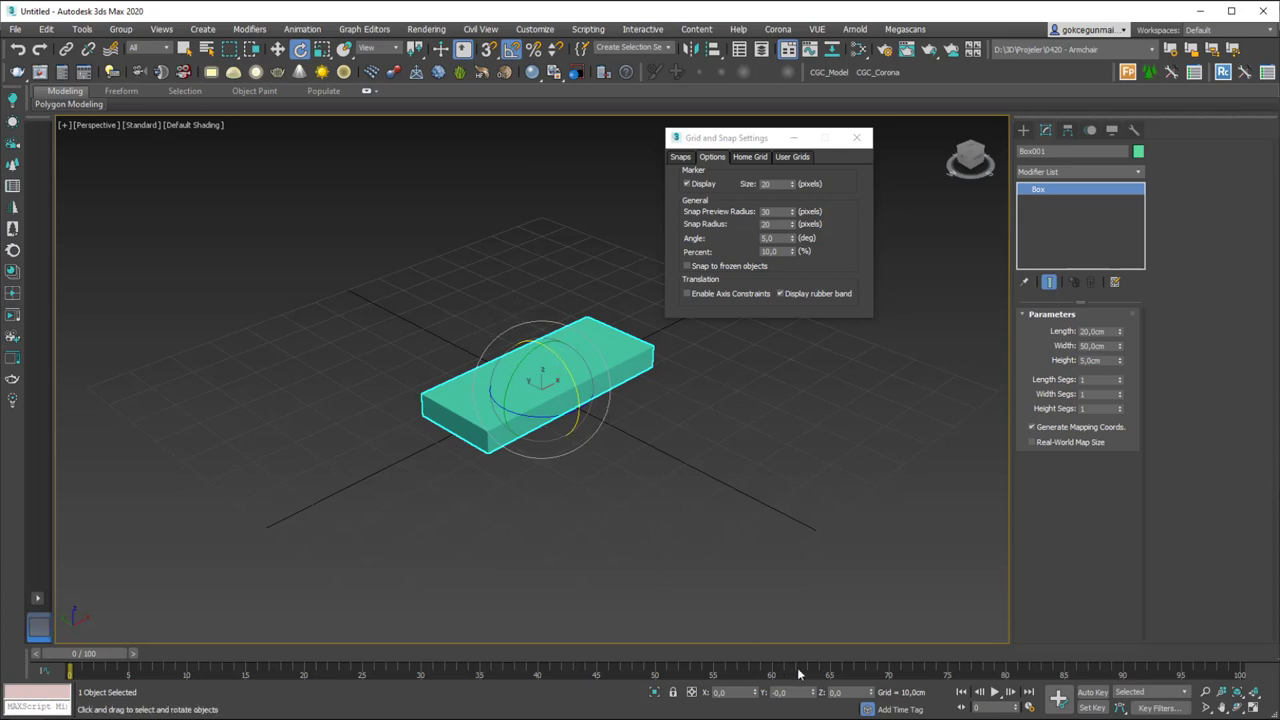
{"action": "left_click_drag", "start_coordinate": [556, 355], "coordinate": [562, 361]}
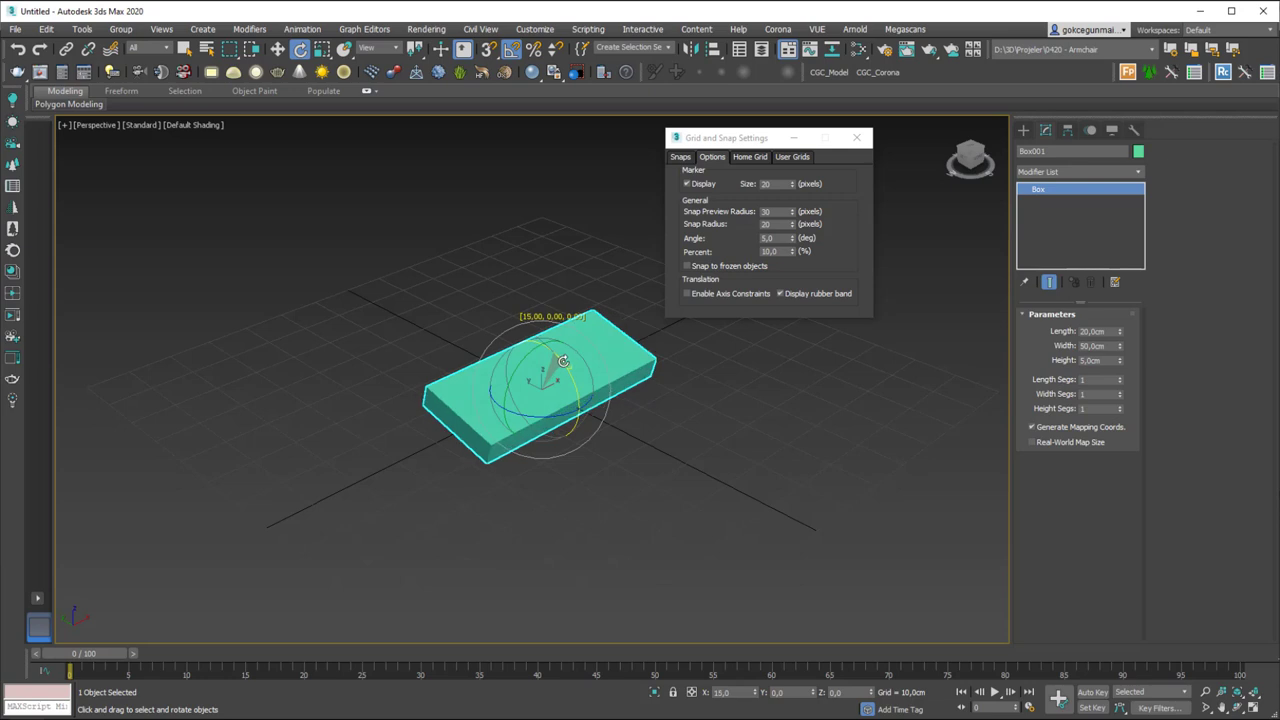
{"action": "left_click_drag", "start_coordinate": [563, 362], "coordinate": [608, 388]}
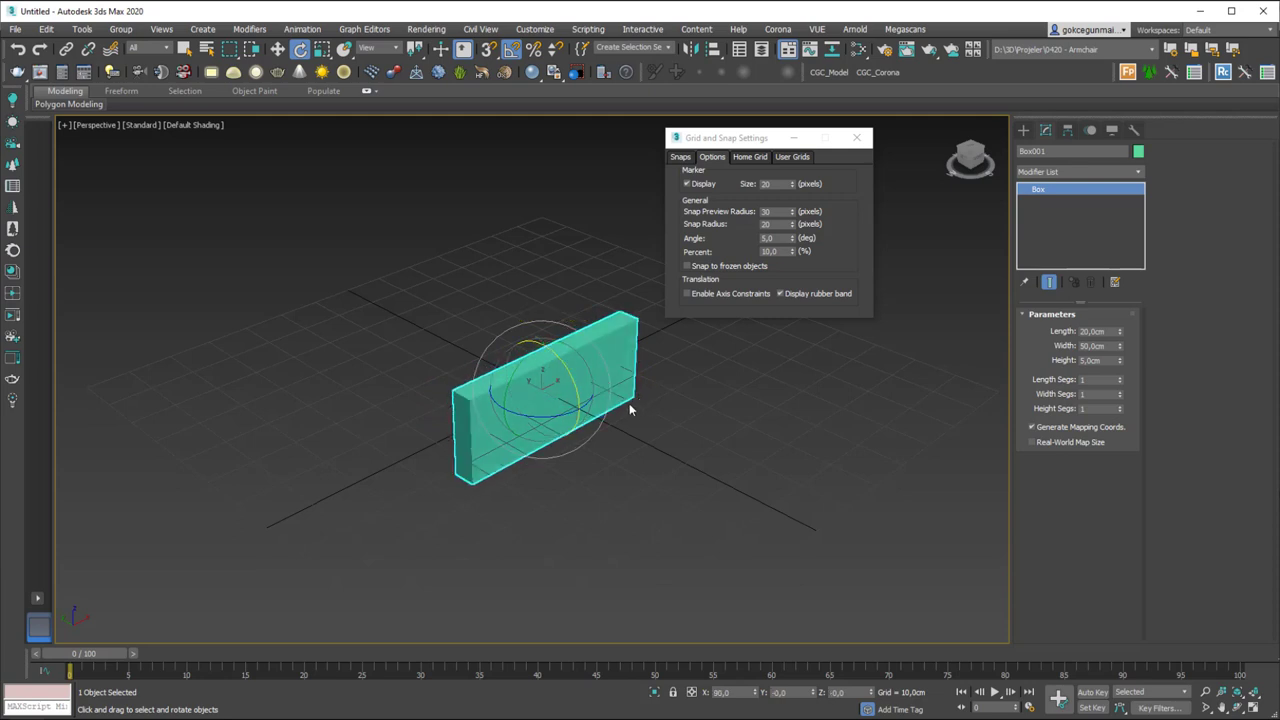
- Try rotating the upright box back to flat freehand without angle snap, and reset its X rotation to 0
{"action": "middle_click_drag", "start_coordinate": [559, 376], "coordinate": [623, 385], "text": "alt"}
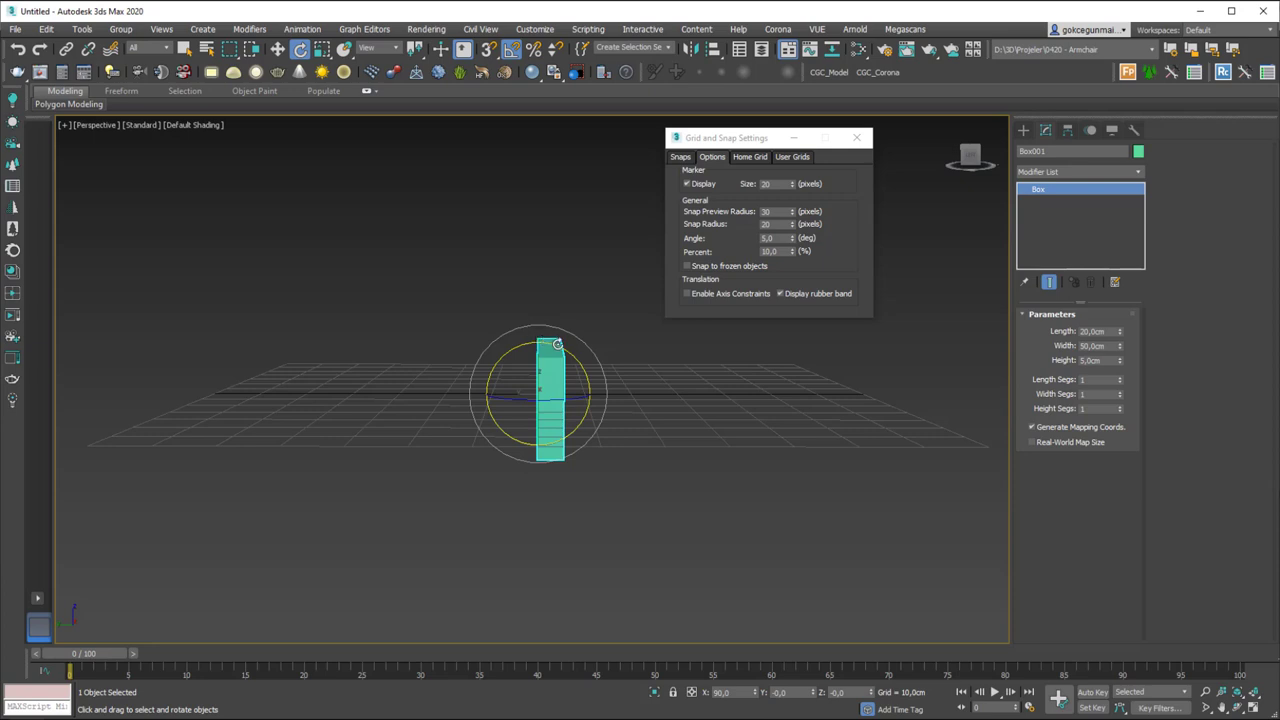
{"action": "middle_click_drag", "start_coordinate": [558, 345], "coordinate": [580, 336], "text": "alt"}
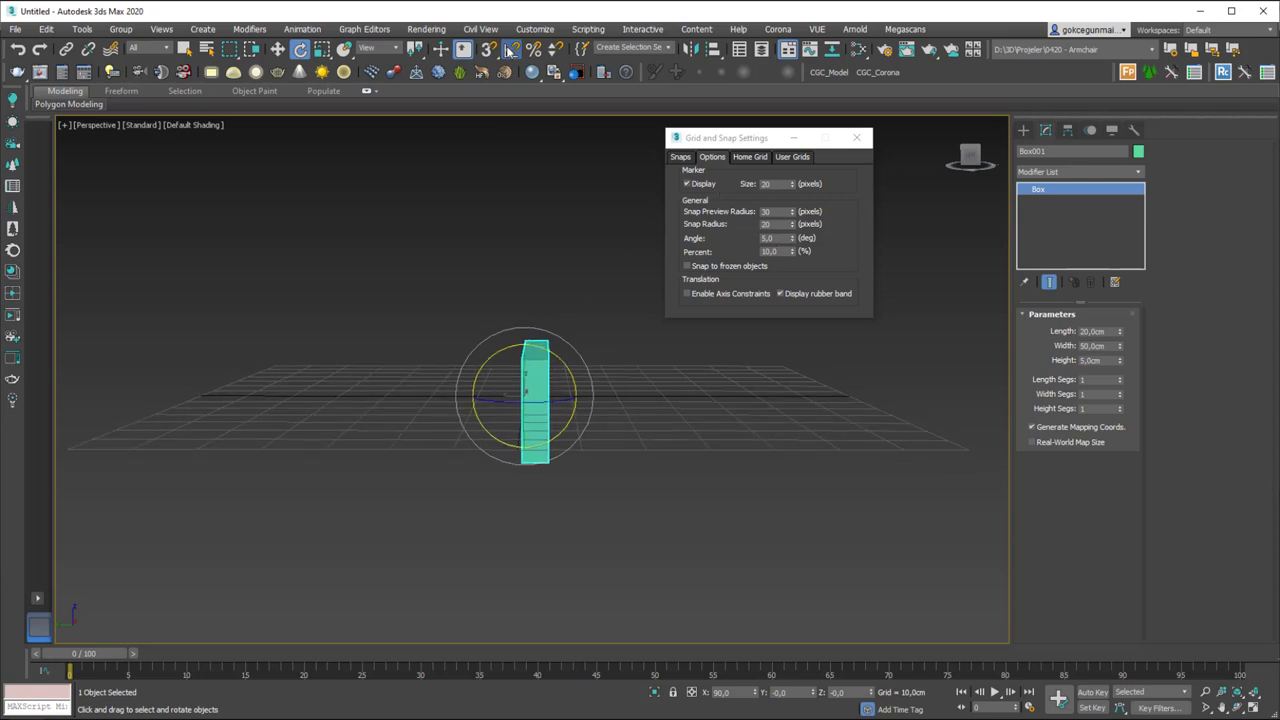
{"action": "left_click_drag", "start_coordinate": [496, 299], "coordinate": [446, 286]}
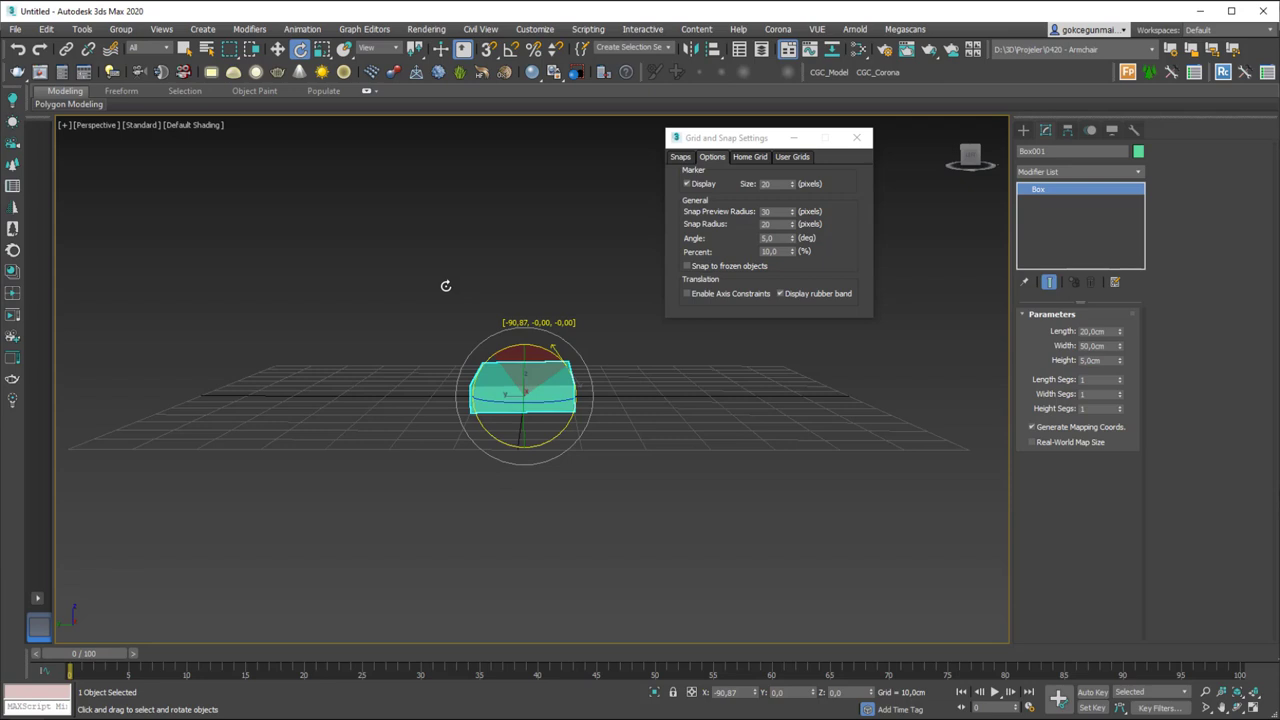
{"action": "left_click_drag", "start_coordinate": [446, 286], "coordinate": [451, 283]}
{"action": "left_click_drag", "start_coordinate": [451, 283], "coordinate": [450, 284]}
{"action": "left_click_drag", "start_coordinate": [451, 284], "coordinate": [474, 276]}
{"action": "right_click", "coordinate": [474, 276]}
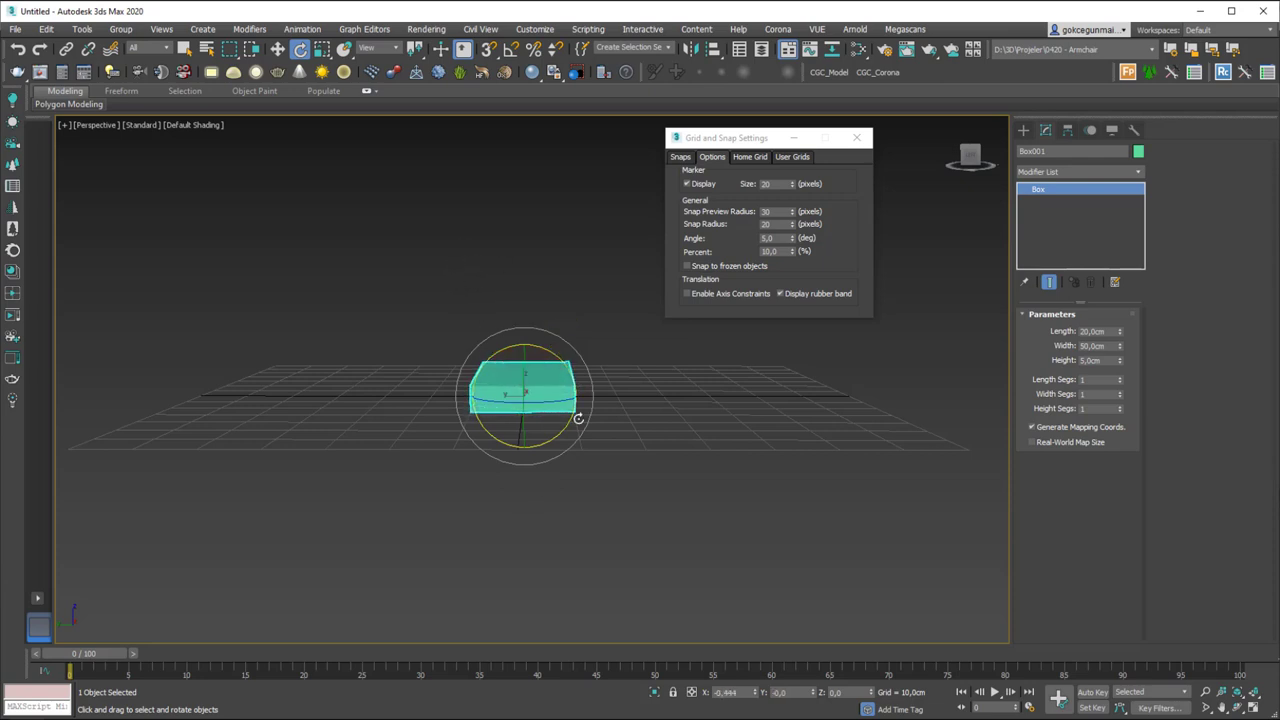
{"action": "right_click", "coordinate": [755, 692]}
- Set the box's X rotation to exactly 90 degrees, and undo the change
{"action": "middle_click_drag", "start_coordinate": [577, 362], "coordinate": [553, 361], "text": "alt"}
{"action": "left_click_drag", "start_coordinate": [553, 361], "coordinate": [648, 436]}
{"action": "double_click", "coordinate": [730, 692]}
{"action": "type", "text": "90"}
{"action": "key", "text": "Return"}
{"action": "mouse_move", "coordinate": [520, 340]}
{"action": "middle_mouse_down", "text": "alt"}
{"action": "mouse_move", "coordinate": [571, 351]}
{"action": "mouse_move", "coordinate": [511, 361]}
{"action": "middle_mouse_up", "text": "alt"}
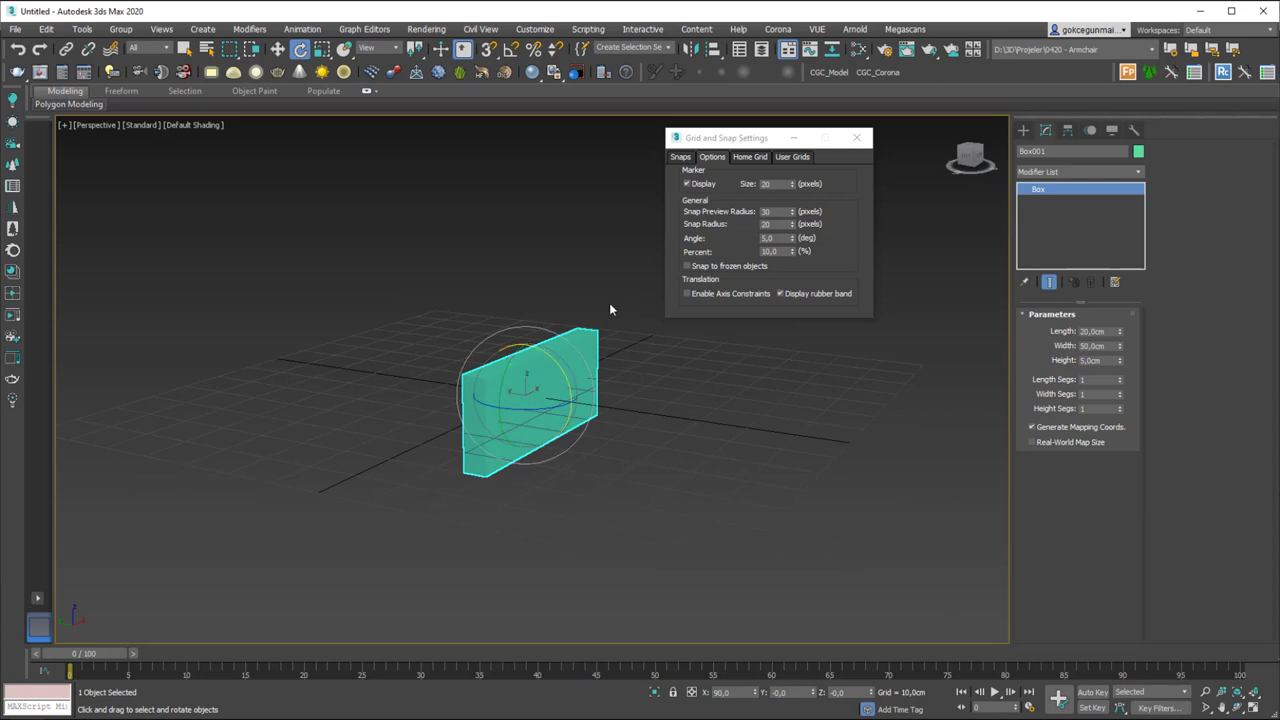
{"action": "mouse_move", "coordinate": [540, 372]}
{"action": "middle_mouse_down", "text": "alt"}
{"action": "mouse_move", "coordinate": [570, 374]}
{"action": "mouse_move", "coordinate": [565, 360]}
{"action": "mouse_move", "coordinate": [528, 364]}
{"action": "middle_mouse_up", "text": "alt"}
{"action": "key", "text": "ctrl+z"}
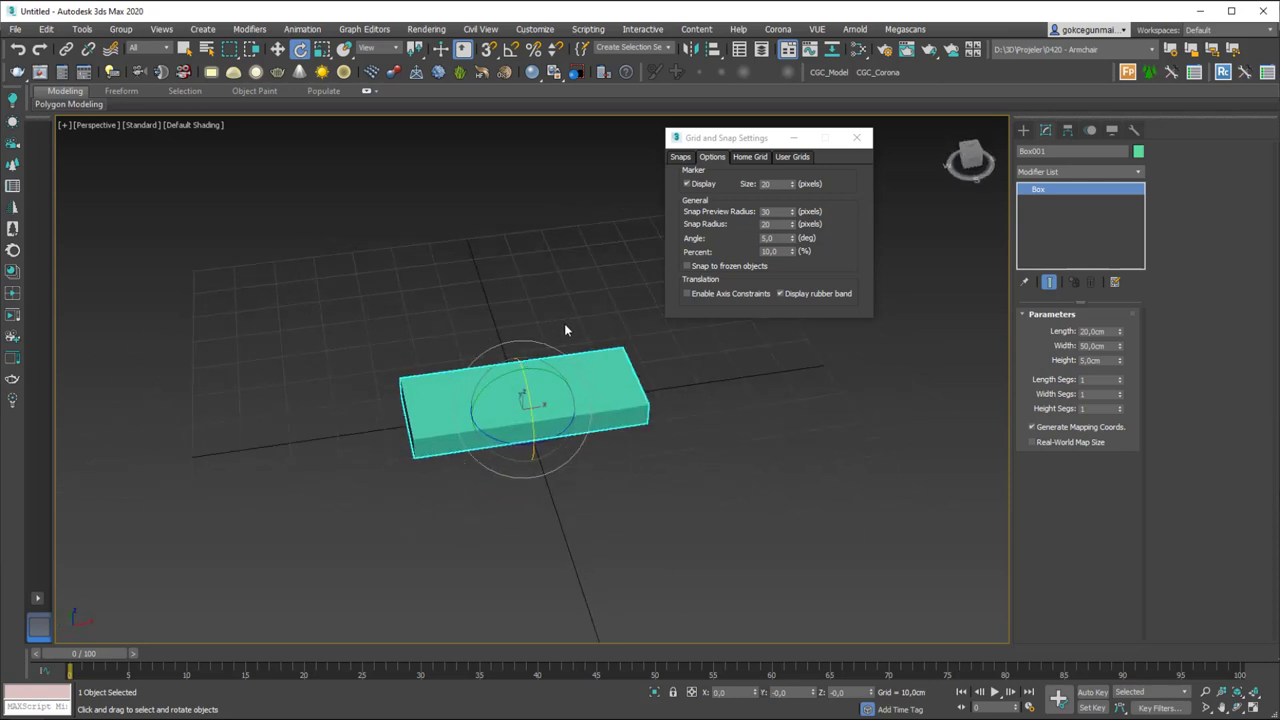
- Close the Grid and Snap Settings and open the Rotate Transform Type-In window clear of the box
{"action": "left_click", "coordinate": [856, 137]}
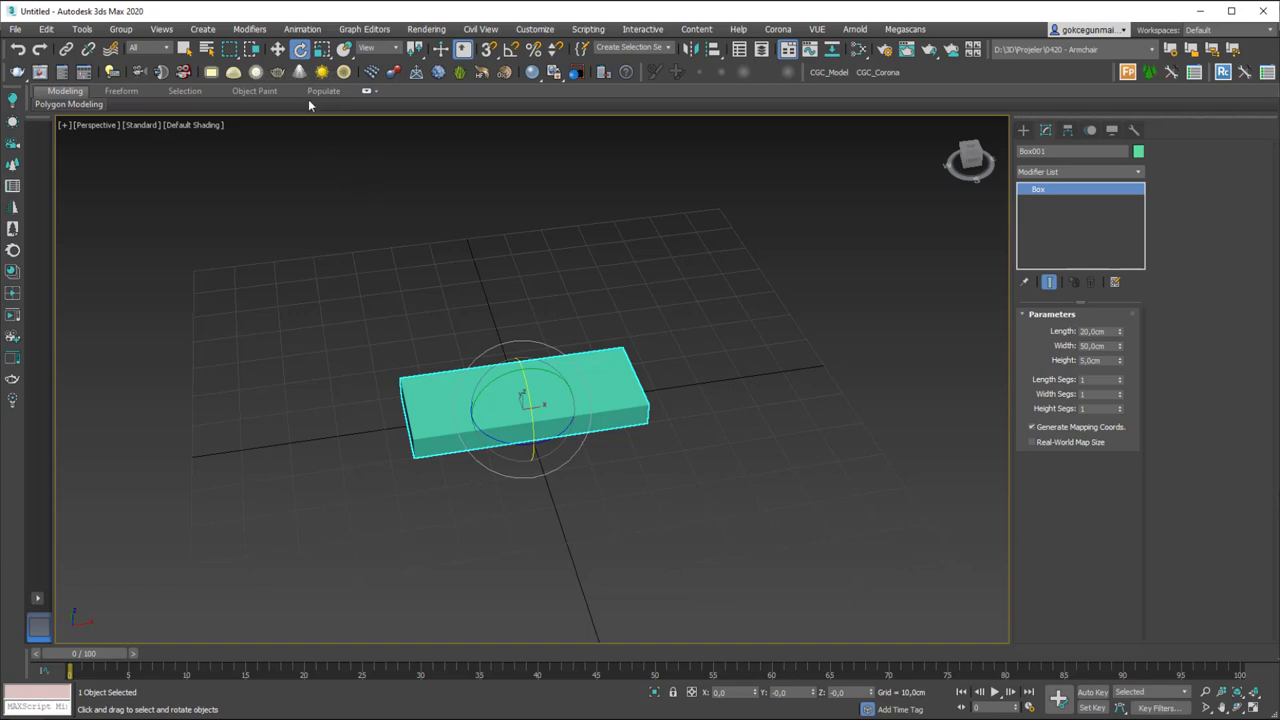
{"action": "right_click", "coordinate": [300, 49]}
{"action": "left_click_drag", "start_coordinate": [596, 310], "coordinate": [755, 149]}
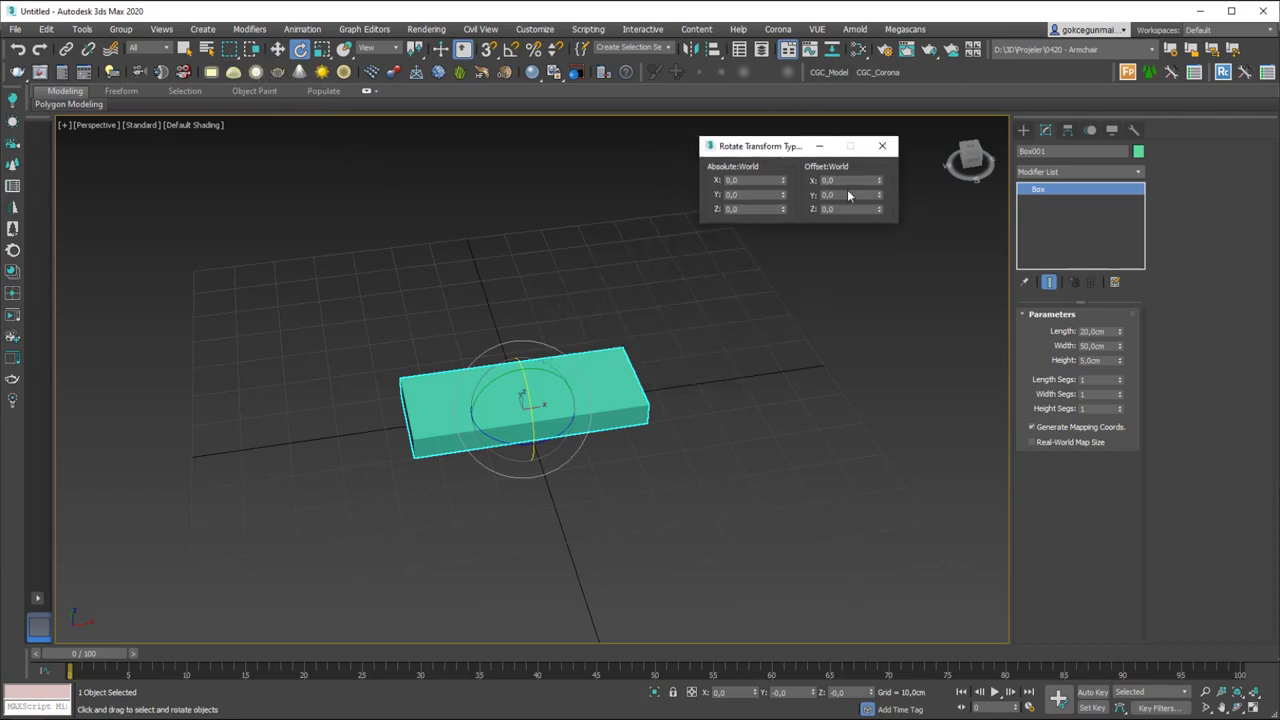
- Set the box's absolute world X rotation to 90 degrees, and reset it to 0
{"action": "left_click_drag", "start_coordinate": [750, 181], "coordinate": [697, 206]}
{"action": "type", "text": "90"}
{"action": "key", "text": "Return"}
{"action": "middle_click_drag", "start_coordinate": [588, 343], "coordinate": [667, 322], "text": "alt"}
{"action": "right_click", "coordinate": [783, 181]}
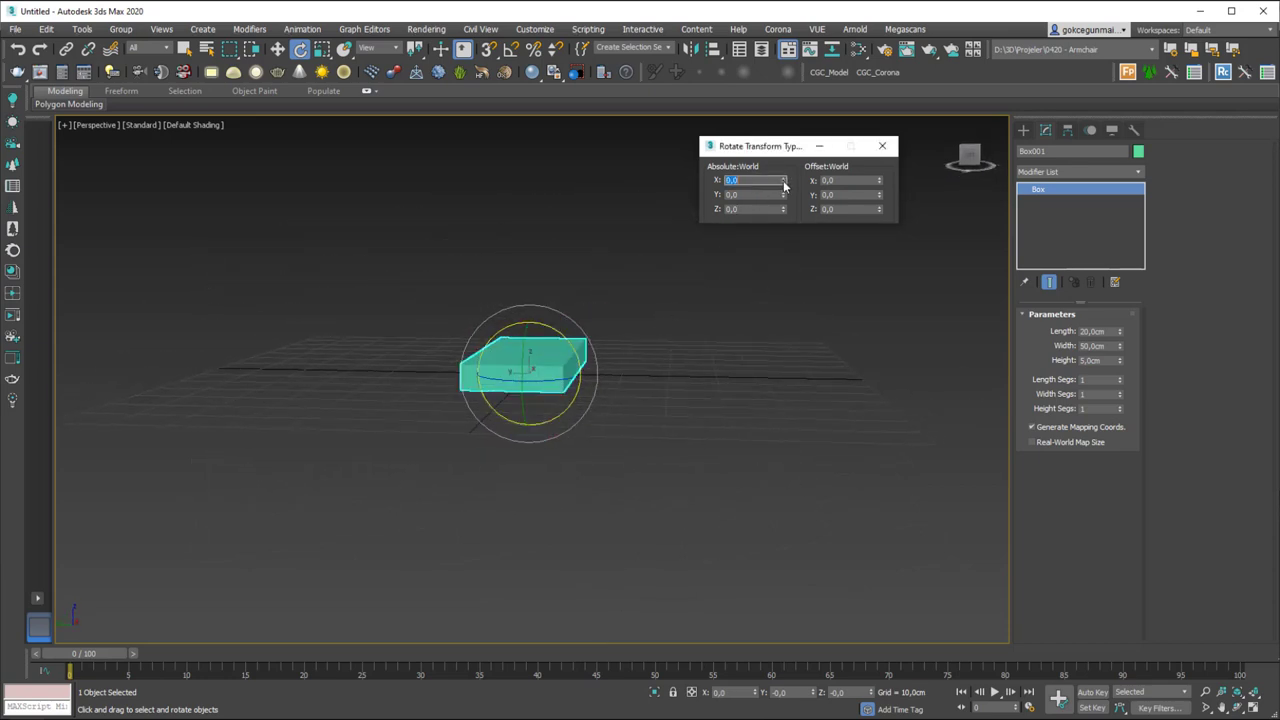
- Rotate the box by world X offsets of 45 and 15 degrees in succession, and reset its X rotation to 0
{"action": "left_click", "coordinate": [846, 180]}
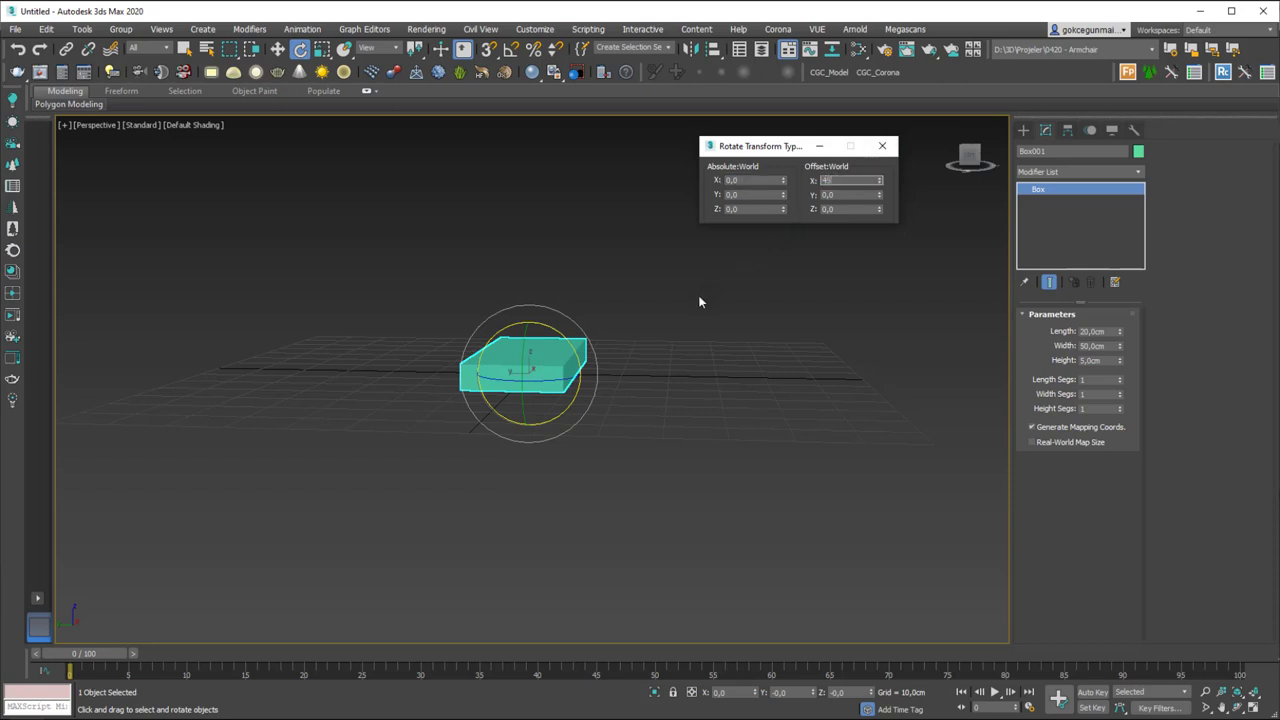
{"action": "type", "text": "45"}
{"action": "key", "text": "Return"}
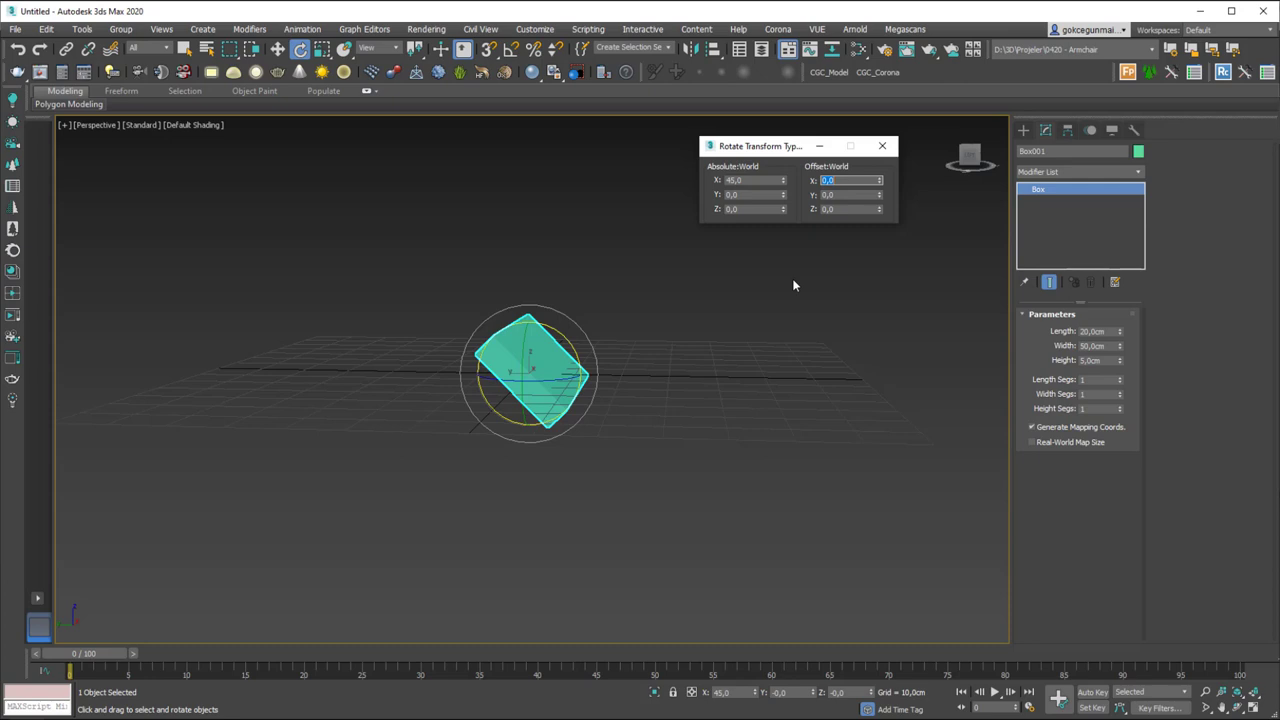
{"action": "type", "text": "15"}
{"action": "key", "text": "Return"}
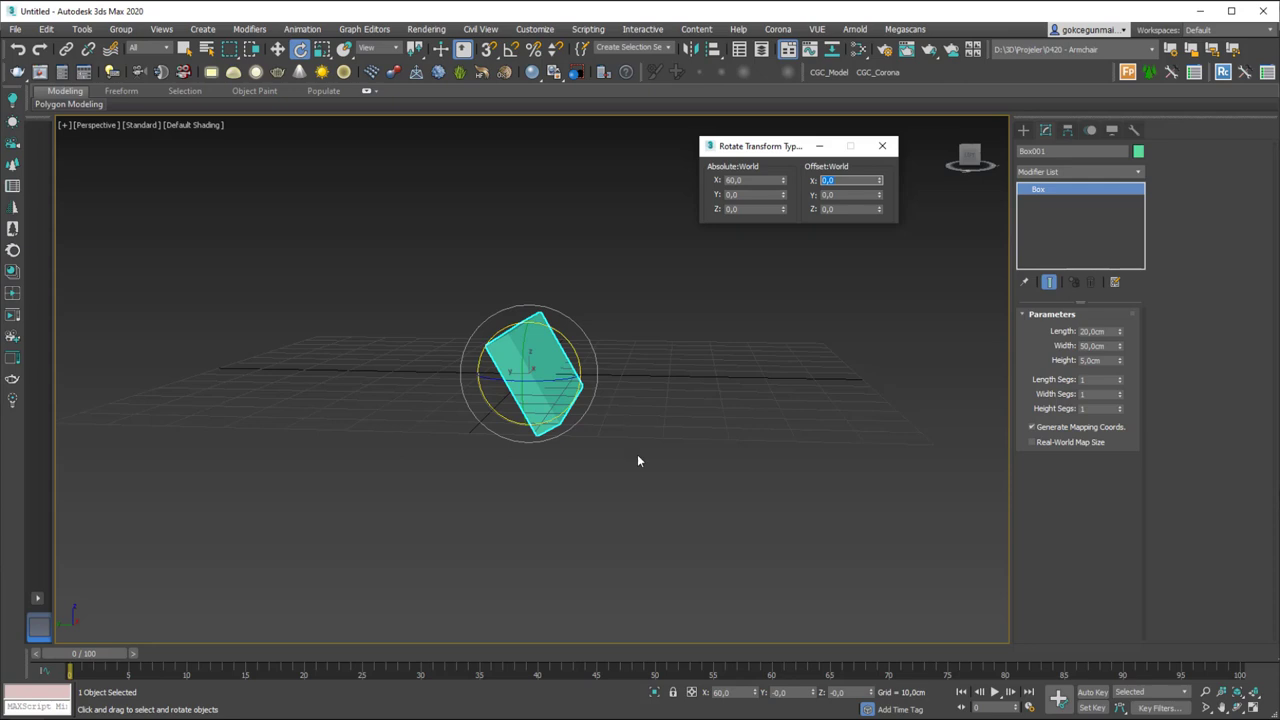
{"action": "right_click", "coordinate": [756, 693]}
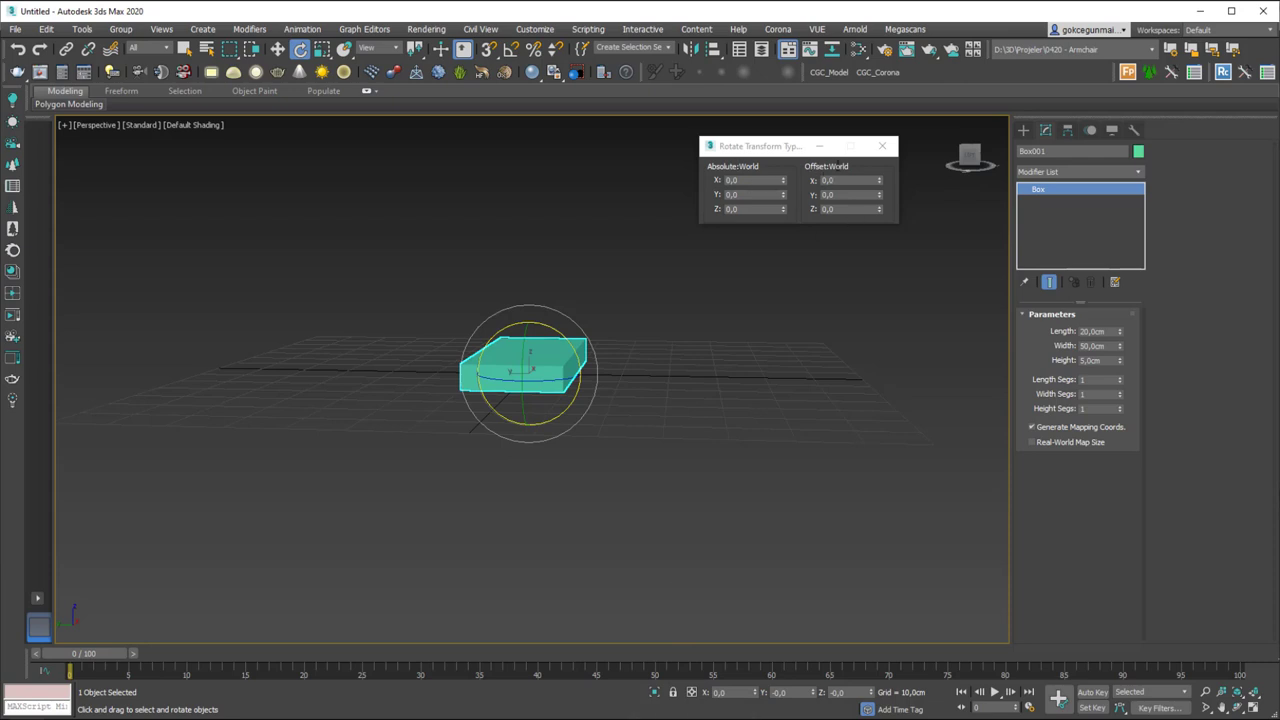
- Switch the coordinate entry to Offset Mode and rotate the box by 15 degrees about X
{"action": "left_click", "coordinate": [692, 693]}
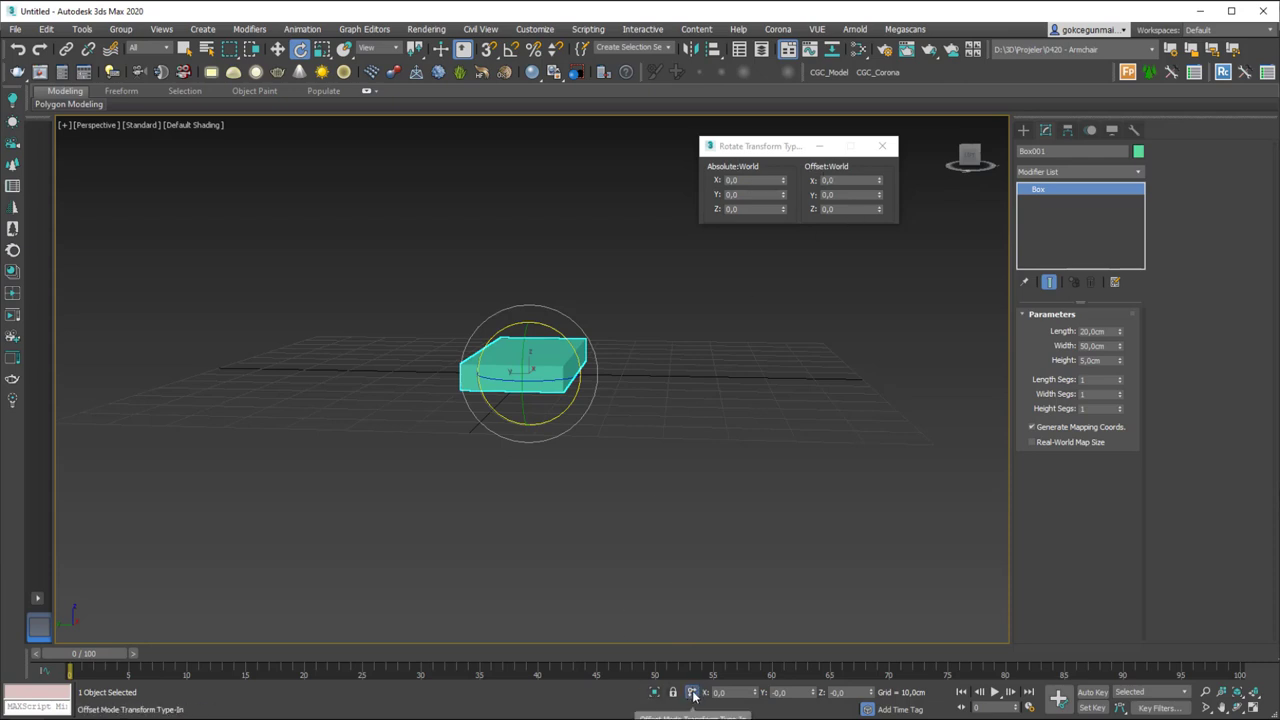
{"action": "left_click", "coordinate": [722, 692]}
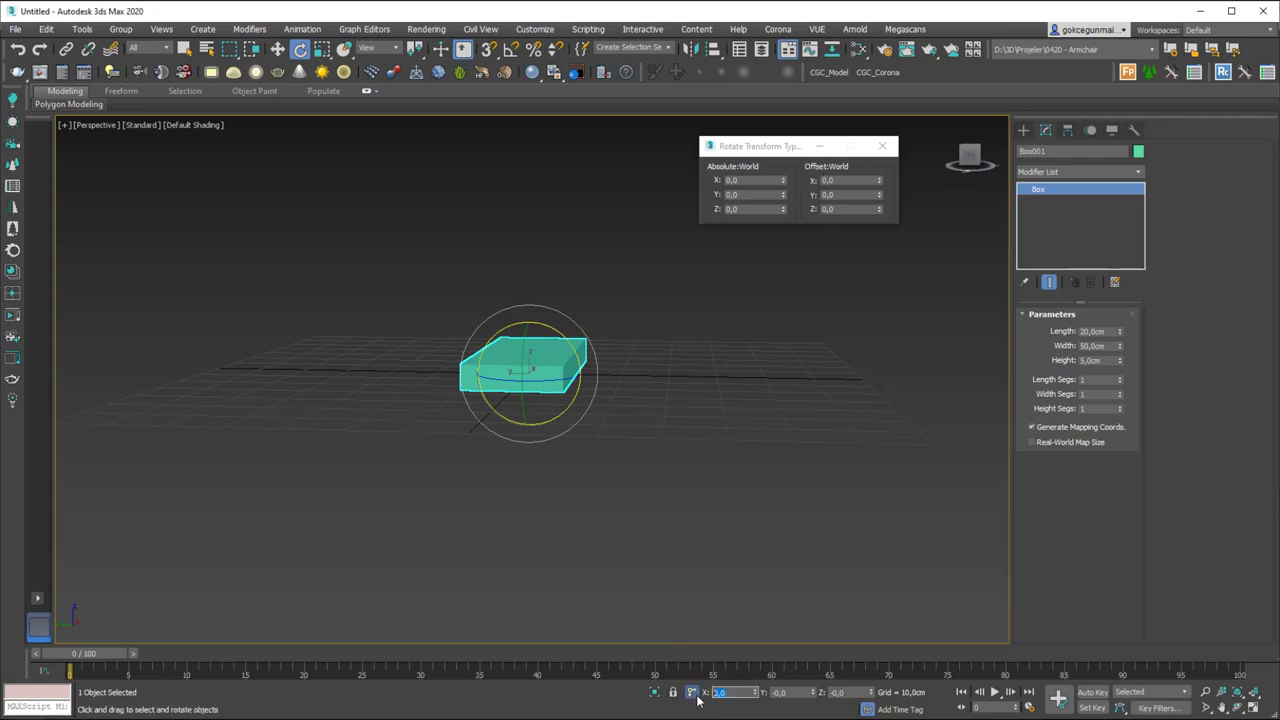
{"action": "type", "text": "15"}
{"action": "key", "text": "Return"}
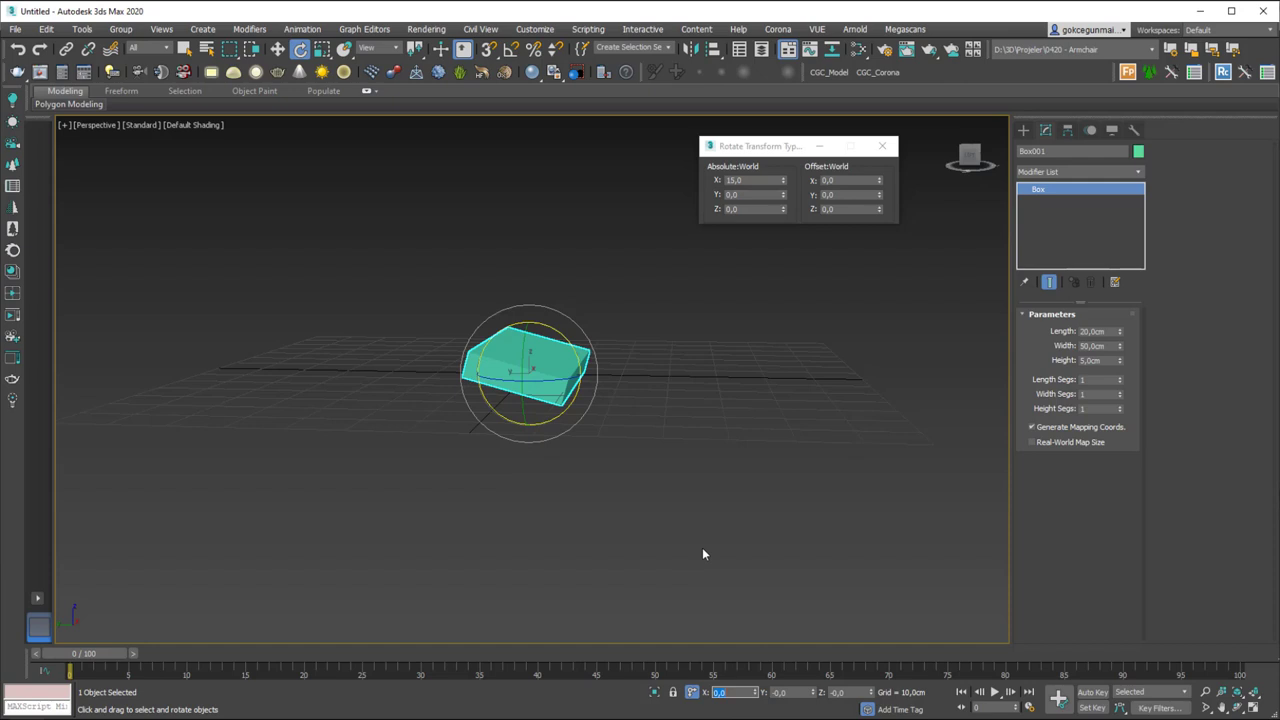
- Close the Rotate Transform Type-In window and undo the box's last X rotation
{"action": "key", "text": "F12"}
{"action": "key", "text": "ctrl+z"}
{"action": "middle_click_drag", "start_coordinate": [672, 328], "coordinate": [545, 415], "text": "alt"}
- Try a box width of 20 cm, and set the width back to 50 cm
{"action": "double_click", "coordinate": [1100, 345]}
{"action": "type", "text": "20"}
{"action": "key", "text": "Return"}
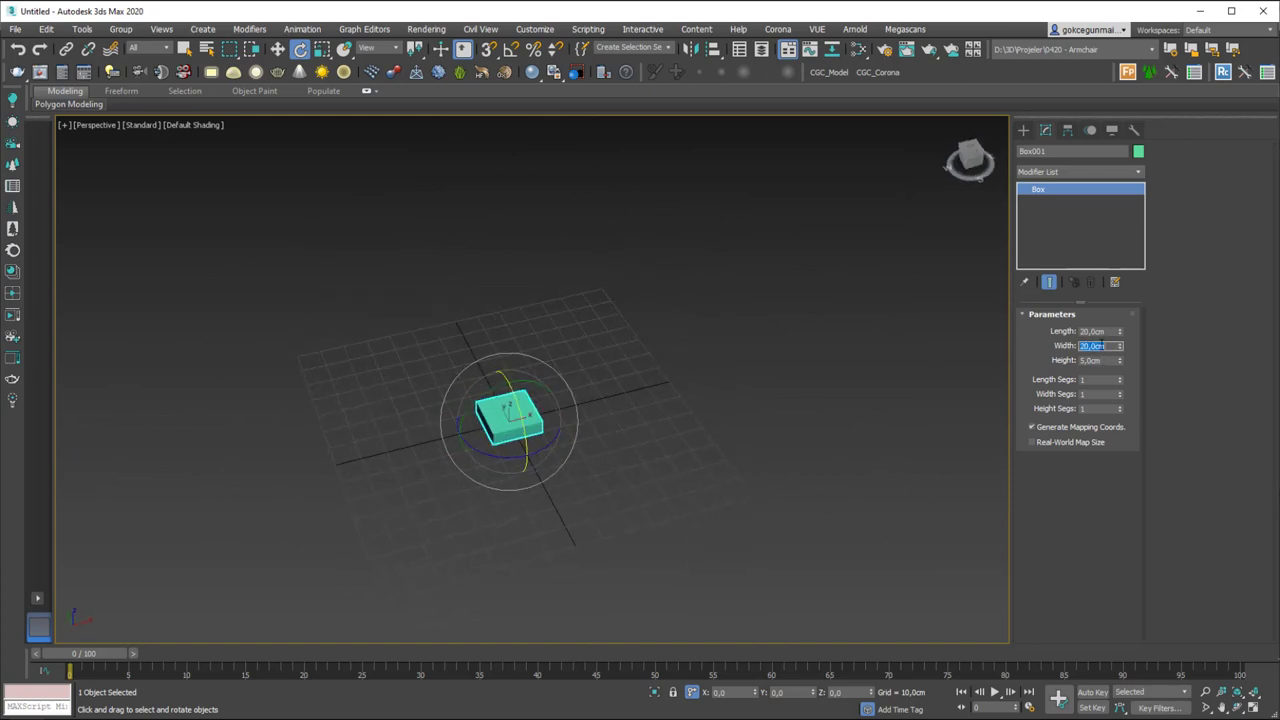
{"action": "type", "text": "50"}
{"action": "key", "text": "Return"}
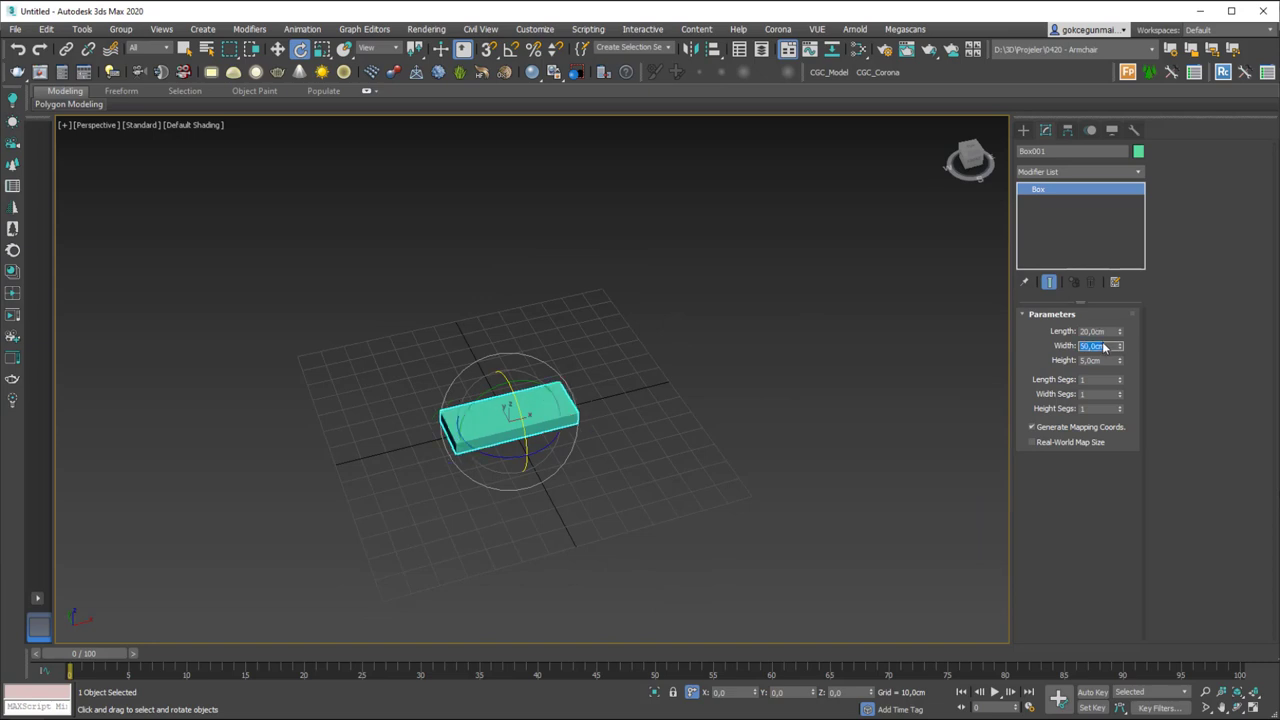
- Set the box's length to 5 cm
{"action": "key", "text": "shift+Tab"}
{"action": "type", "text": "5"}
{"action": "key", "text": "Return"}
{"action": "middle_click_drag", "start_coordinate": [538, 445], "coordinate": [520, 386], "text": "alt"}
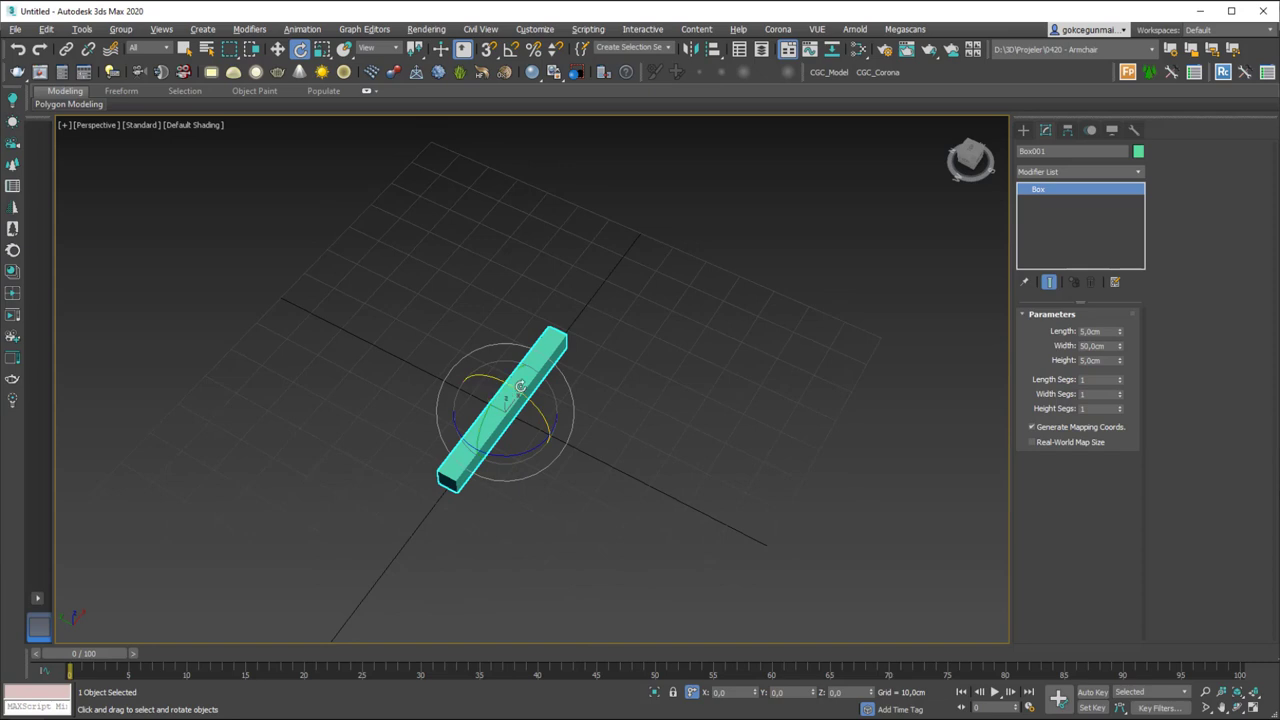
- Set both the length and the height of the box to 2 cm to make a thin bar
{"action": "double_click", "coordinate": [1102, 330]}
{"action": "type", "text": "2"}
{"action": "key", "text": "Tab"}
{"action": "key", "text": "Tab"}
{"action": "type", "text": "2"}
{"action": "key", "text": "Return"}
{"action": "middle_click_drag", "start_coordinate": [520, 428], "coordinate": [557, 363], "text": "alt"}
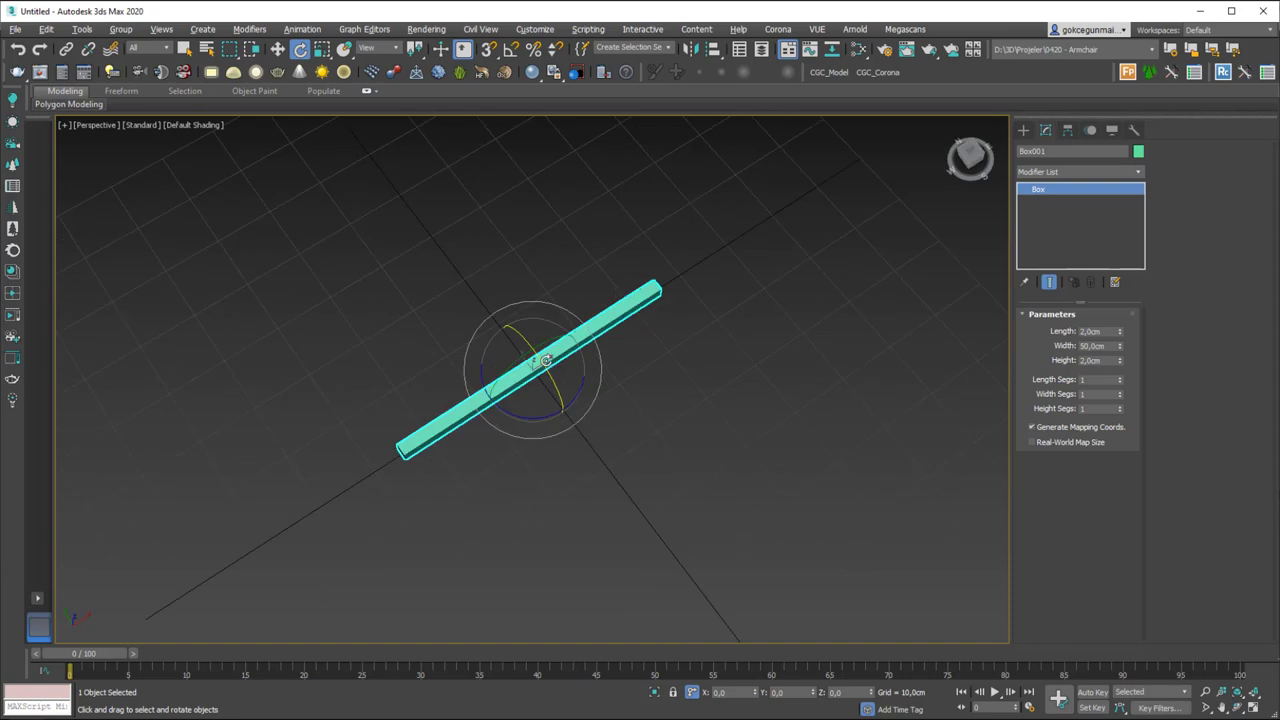
- Turn on Angle Snap and create one copy of the bar rotated -20 degrees about Z
{"action": "left_click", "coordinate": [511, 50]}
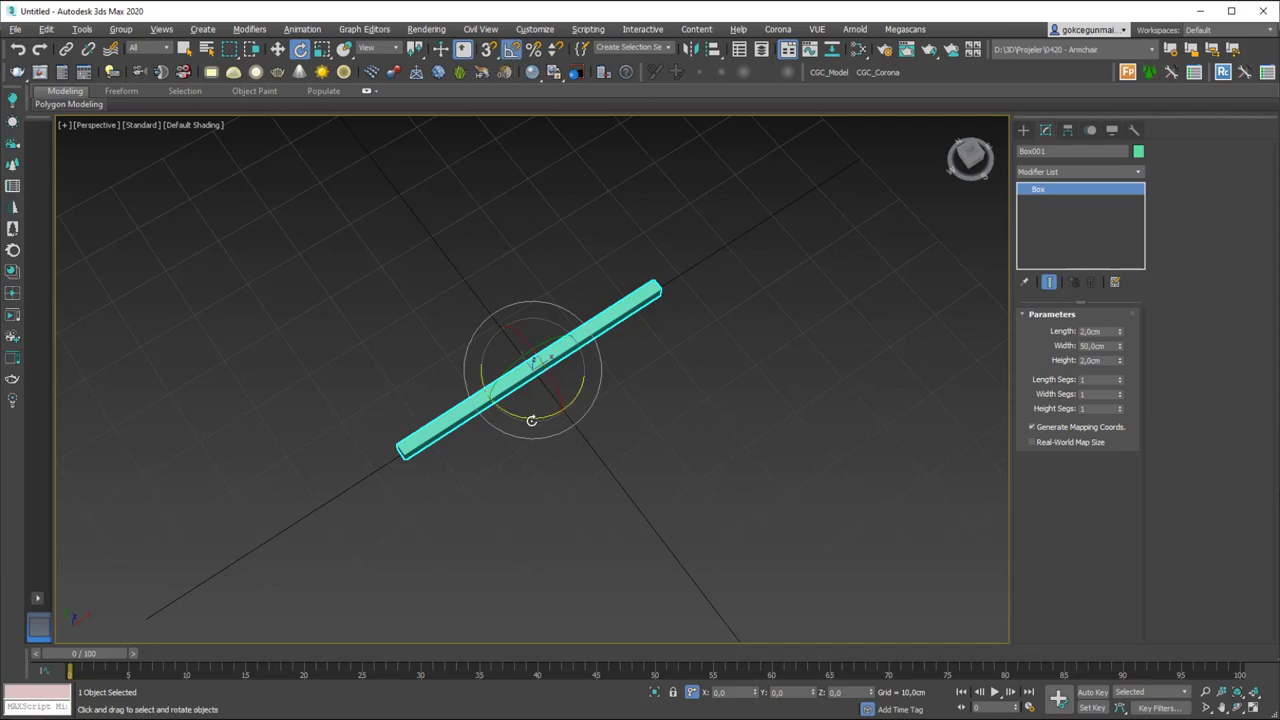
{"action": "left_click_drag", "start_coordinate": [531, 420], "coordinate": [517, 421], "text": "shift"}
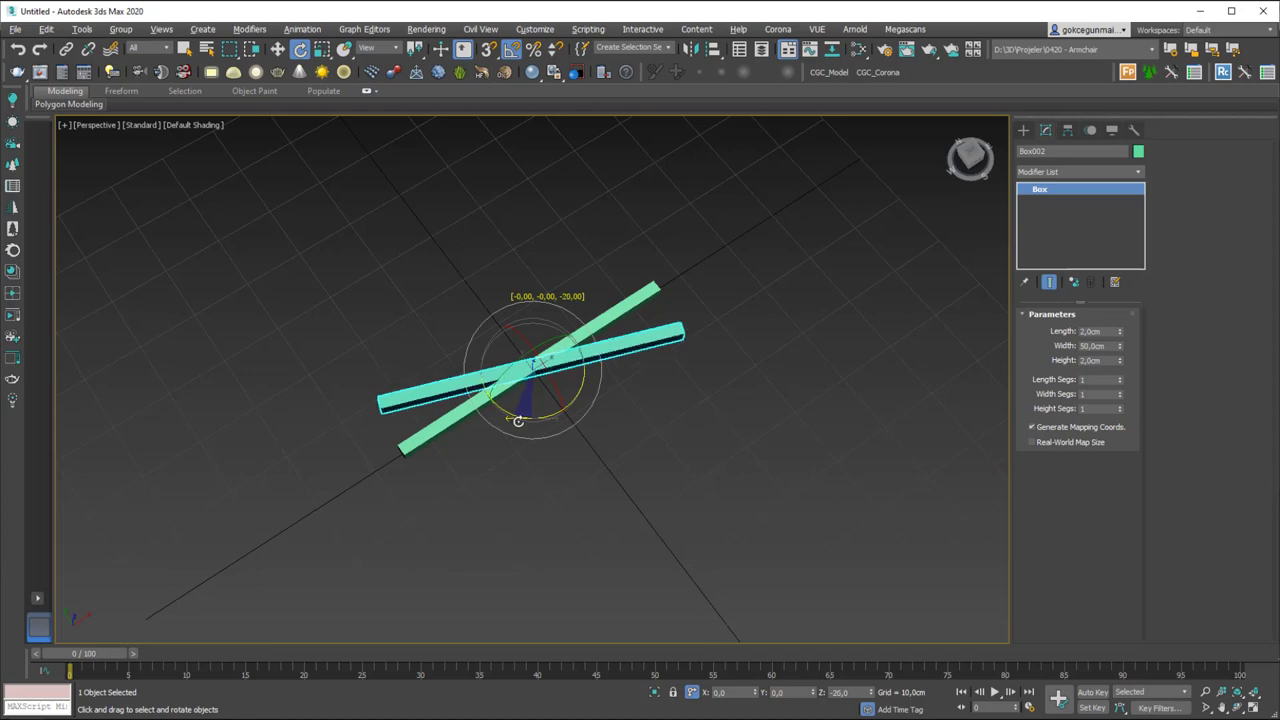
{"action": "left_click_drag", "start_coordinate": [518, 421], "coordinate": [517, 418], "text": "shift"}
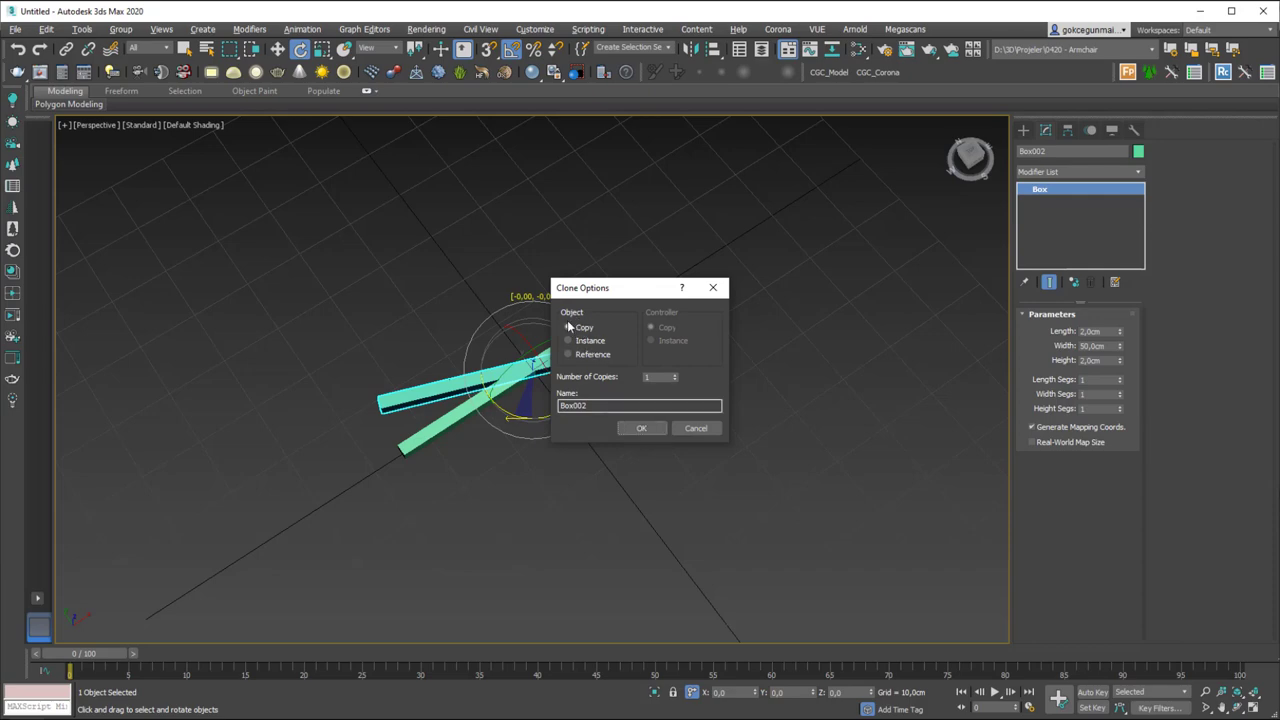
{"action": "left_click", "coordinate": [646, 377]}
{"action": "left_click", "coordinate": [641, 428]}
{"action": "left_click", "coordinate": [673, 558]}
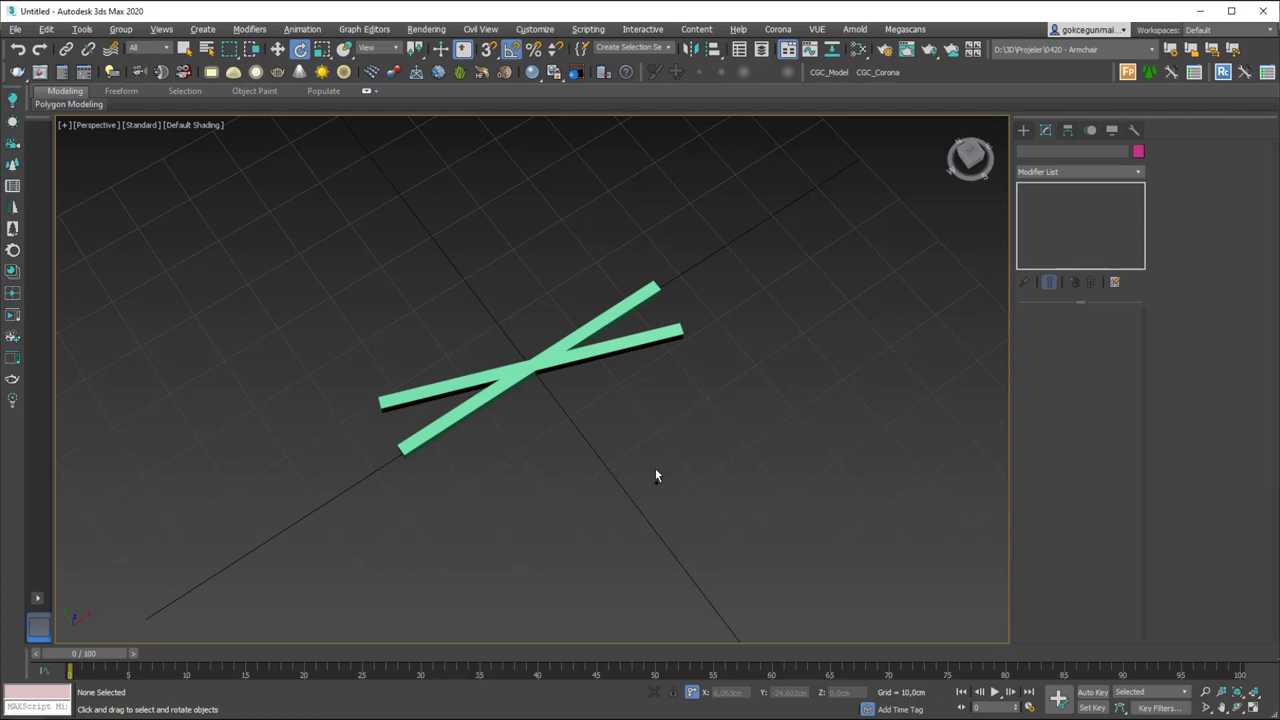
- Undo the single copy and clone the bar four times in successive -20 degree rotations about Z
{"action": "key", "text": "ctrl+z"}
{"action": "key", "text": "ctrl+z"}
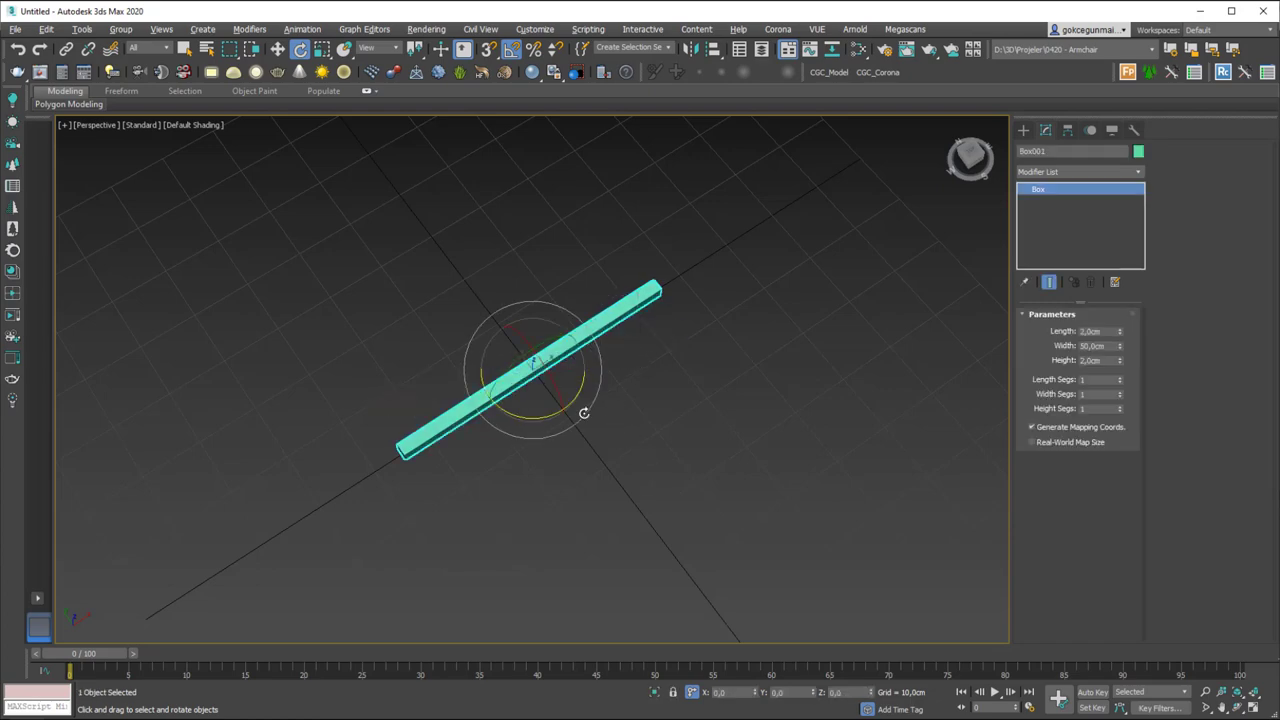
{"action": "left_click_drag", "start_coordinate": [573, 401], "coordinate": [566, 414], "text": "shift"}
{"action": "mouse_move", "coordinate": [635, 289]}
{"action": "left_mouse_down"}
{"action": "mouse_move", "coordinate": [737, 200]}
{"action": "mouse_move", "coordinate": [777, 185]}
{"action": "left_mouse_up"}
{"action": "left_click", "coordinate": [800, 275]}
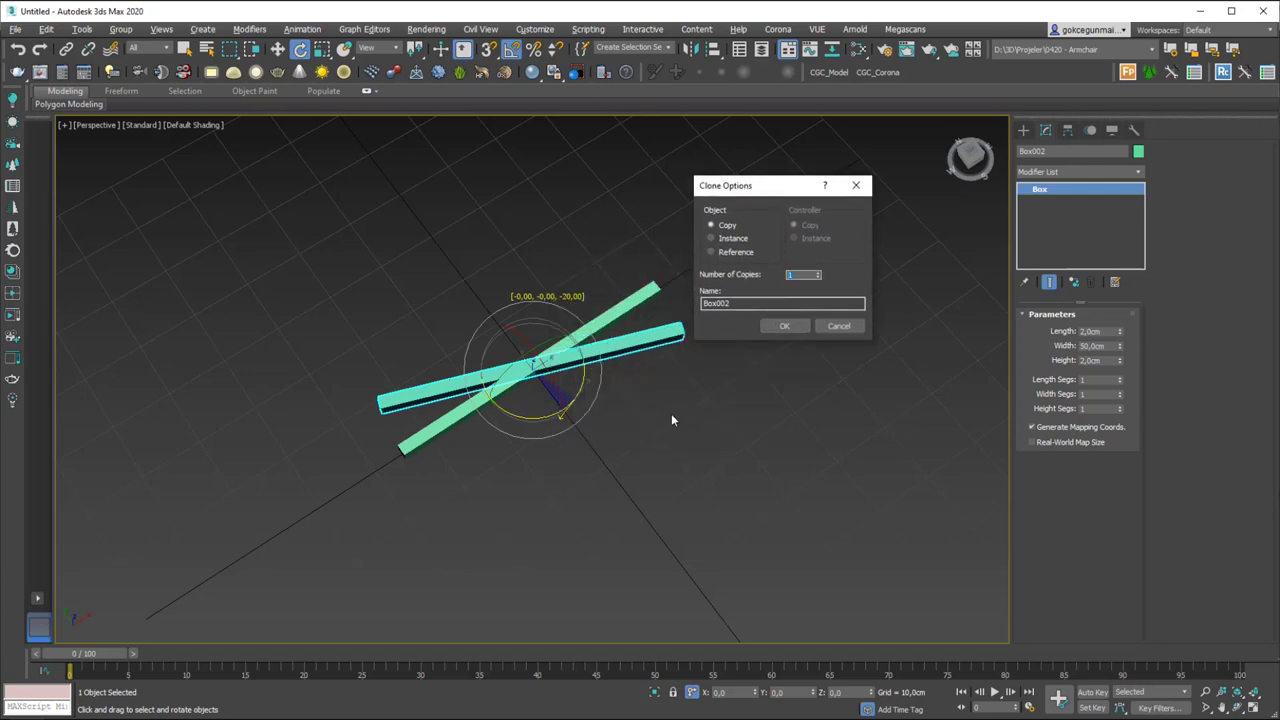
{"action": "left_click", "coordinate": [781, 327]}
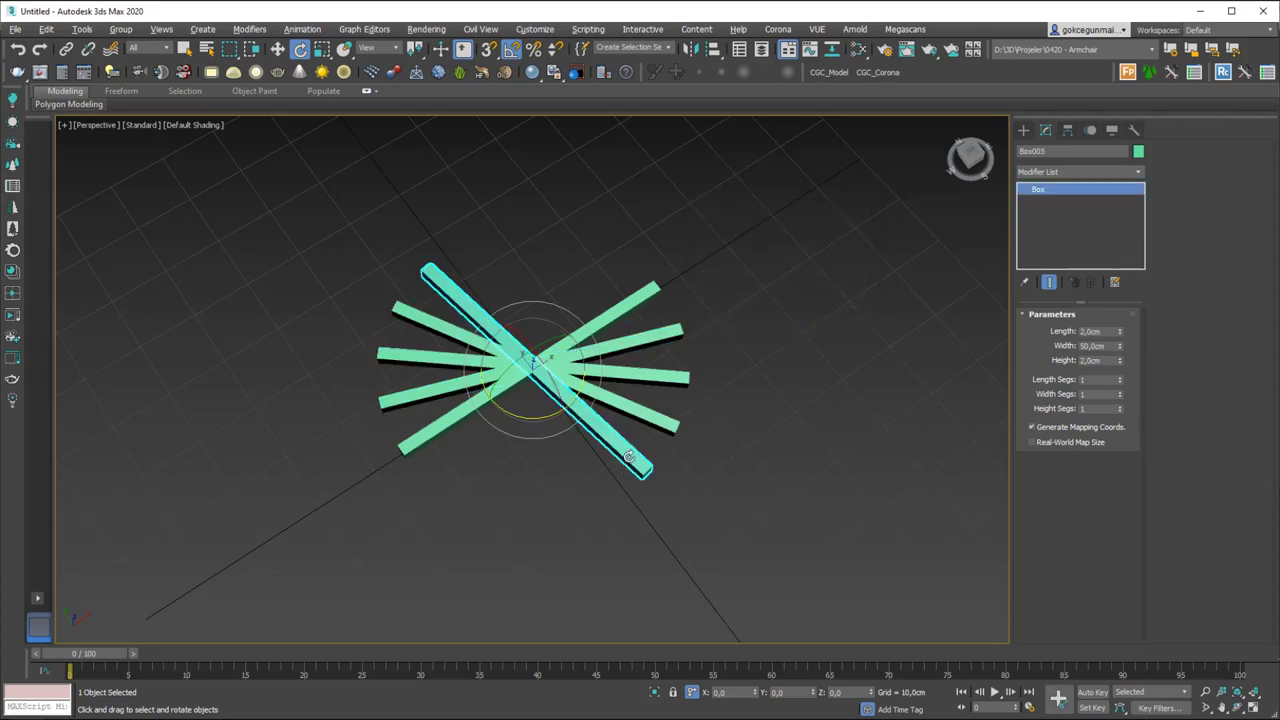
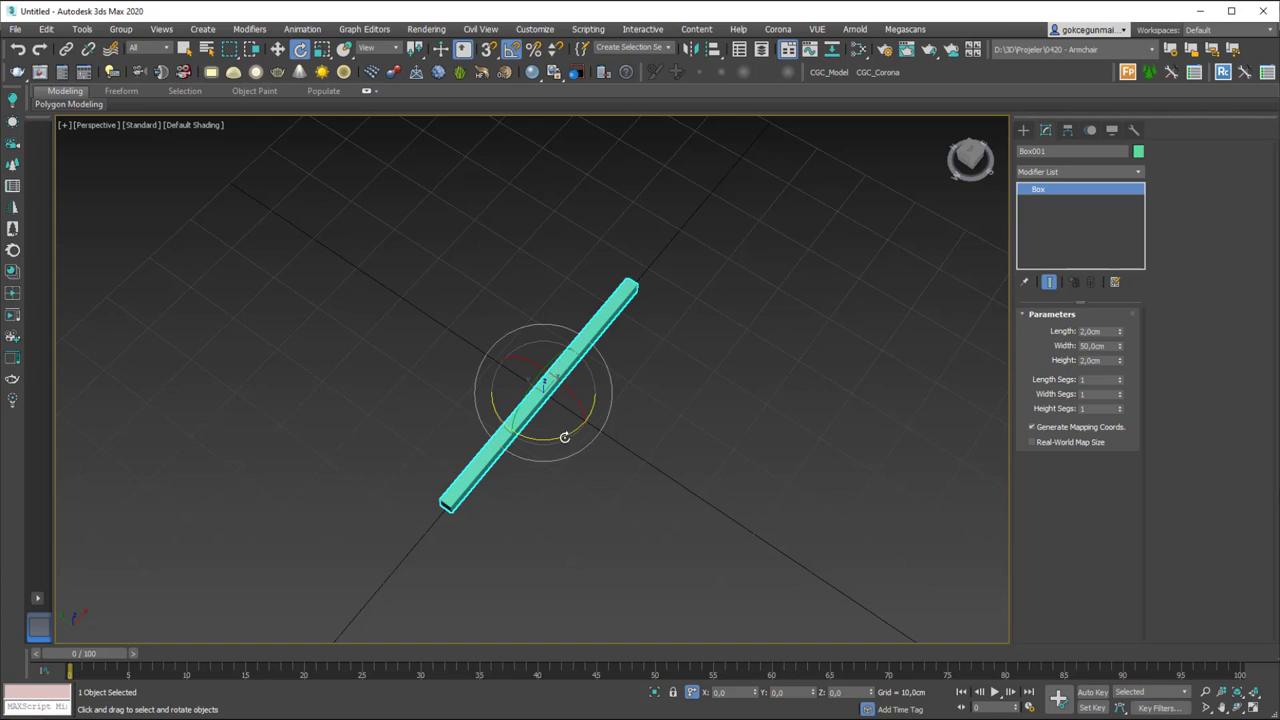
- Clone the bar with 8 copies at -15 degree steps about Z, and undo the clones
{"action": "left_click_drag", "start_coordinate": [549, 440], "coordinate": [543, 447], "text": "shift"}
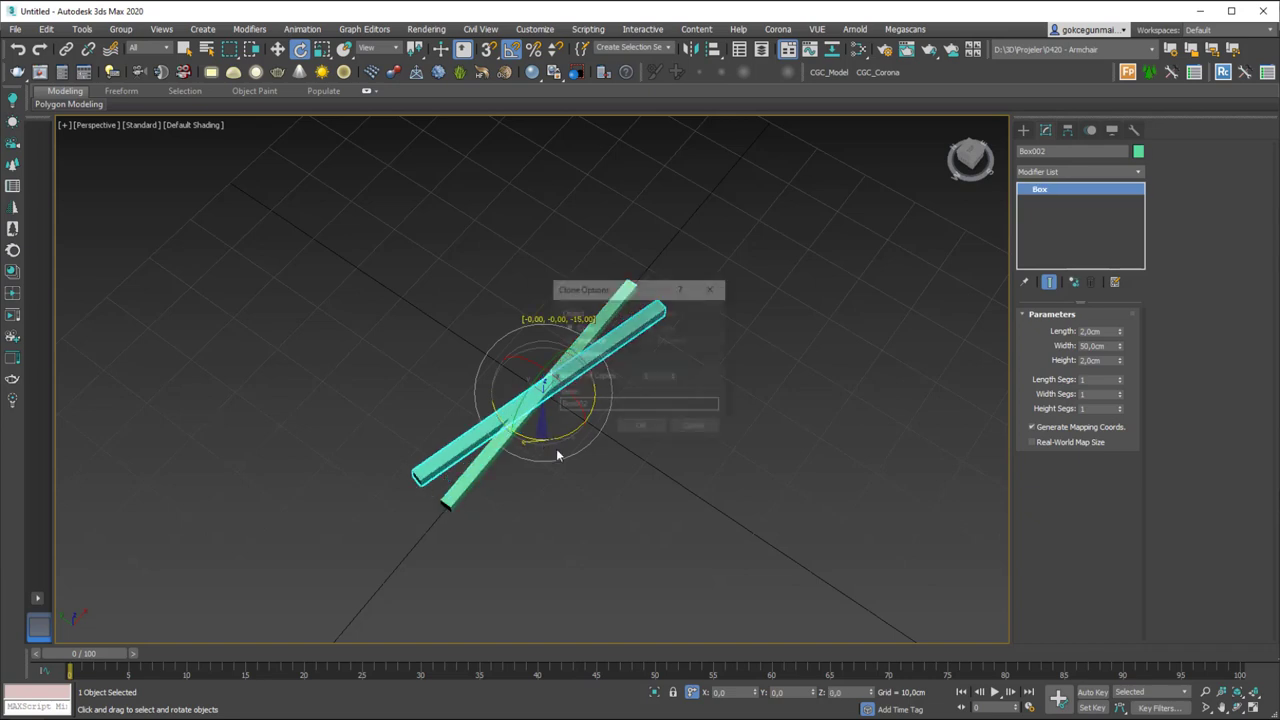
{"action": "left_click_drag", "start_coordinate": [606, 289], "coordinate": [770, 190]}
{"action": "double_click", "coordinate": [822, 281]}
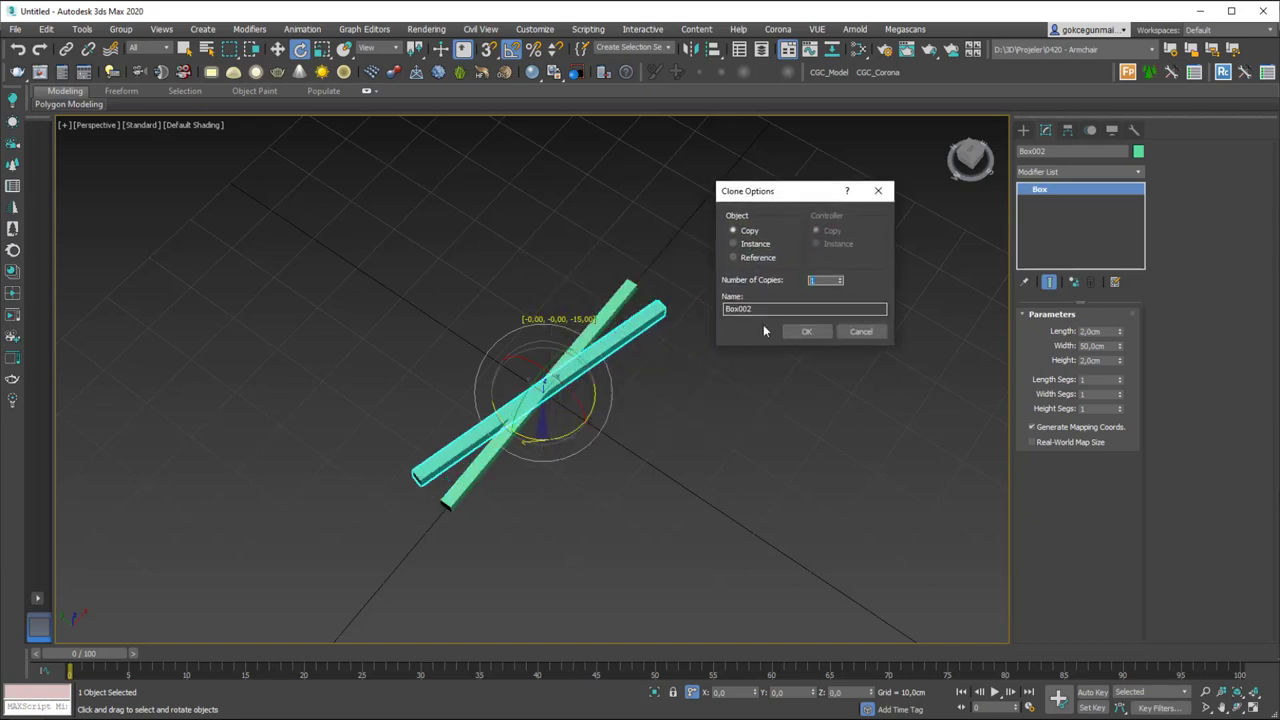
{"action": "type", "text": "8"}
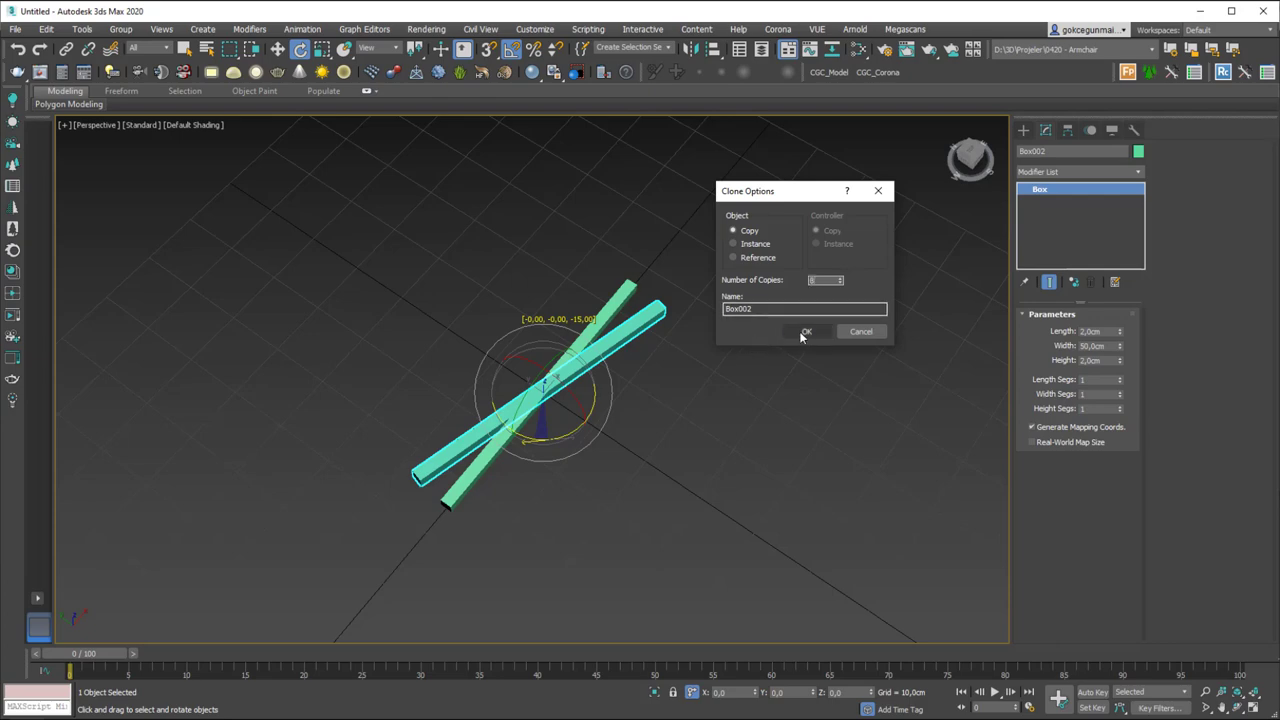
{"action": "left_click", "coordinate": [806, 331]}
{"action": "key", "text": "ctrl+z"}
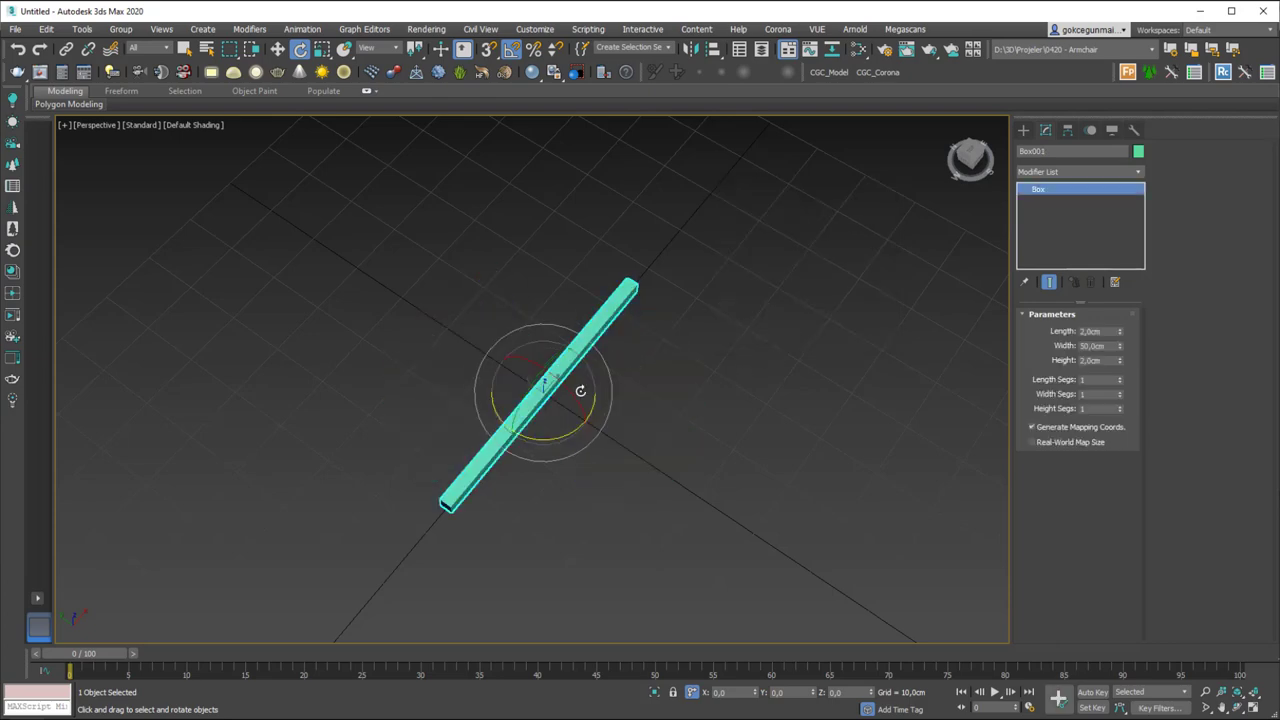
- Clone the bar with 12 copies at -15 degree steps about Z to form a full circle of spokes
{"action": "left_click_drag", "start_coordinate": [566, 432], "coordinate": [549, 442], "text": "shift"}
{"action": "left_click", "coordinate": [693, 426]}
{"action": "left_click_drag", "start_coordinate": [632, 290], "coordinate": [809, 150]}
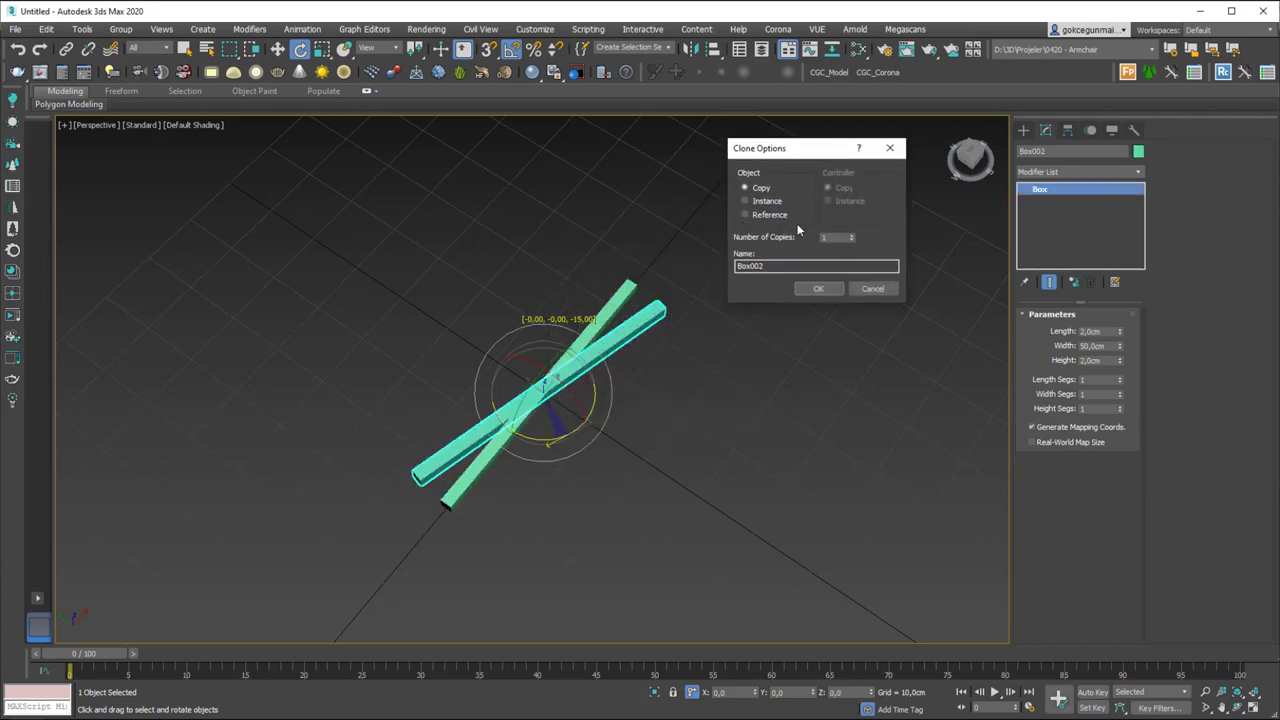
{"action": "left_click", "coordinate": [818, 288]}
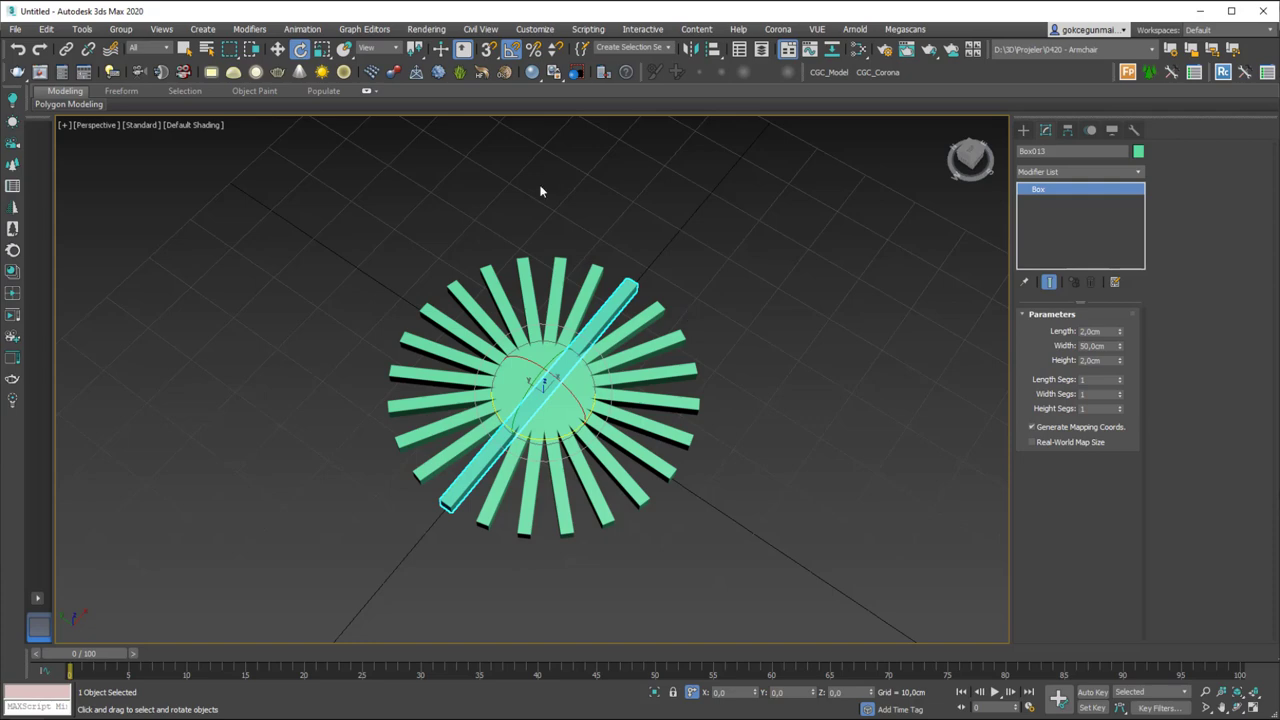
- Check the last copy that overlaps the original bar by selecting it, and undo the 12 clones
{"action": "middle_click_drag", "start_coordinate": [557, 403], "coordinate": [584, 311], "text": "alt"}
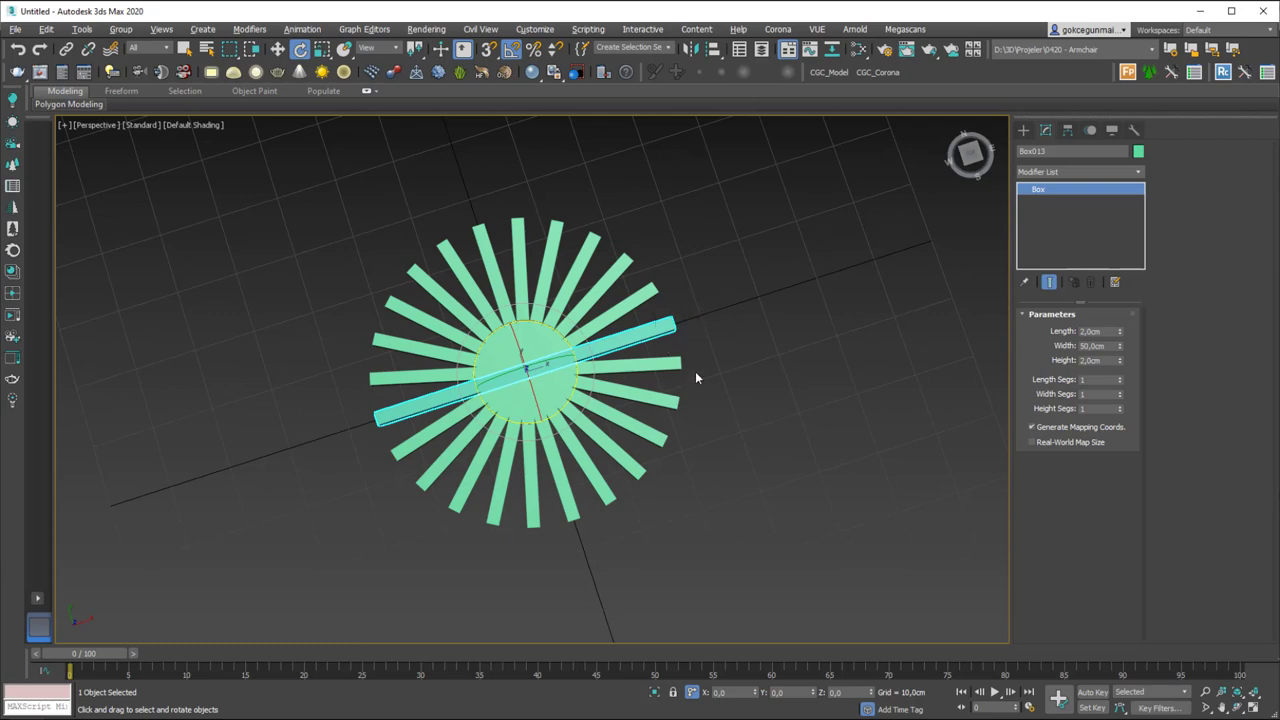
{"action": "left_click", "coordinate": [688, 420]}
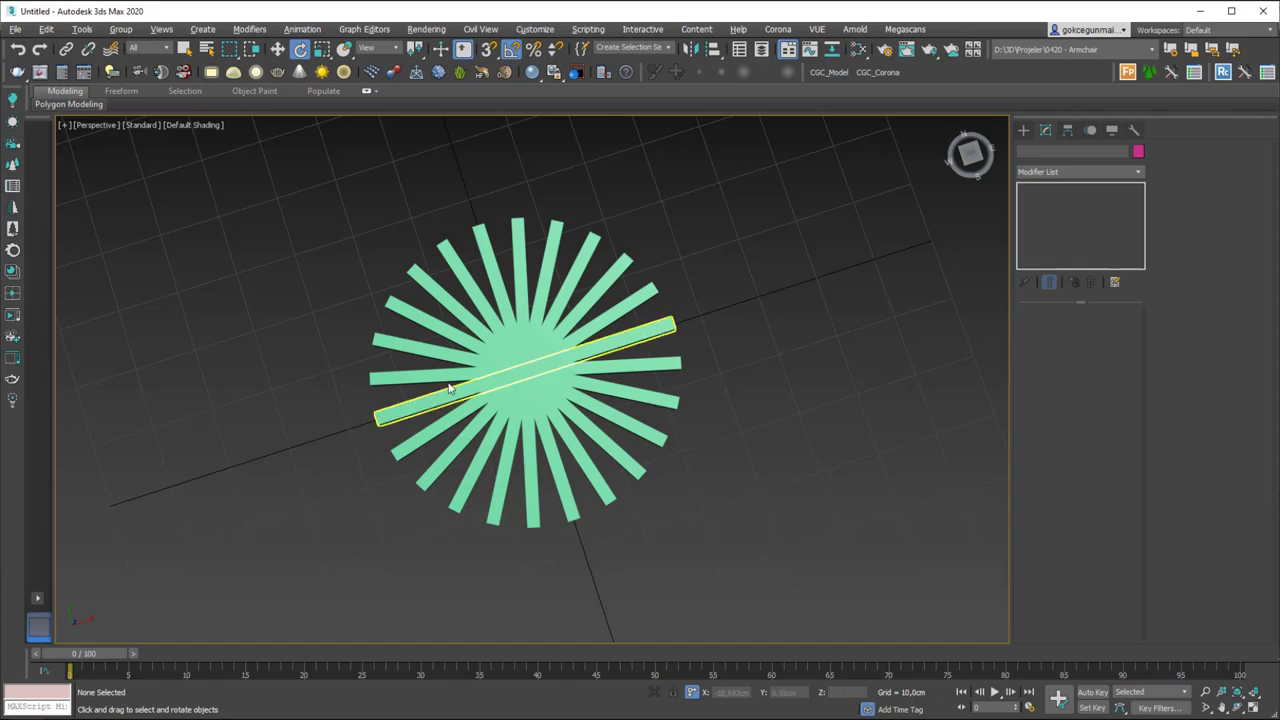
{"action": "left_click", "coordinate": [656, 332]}
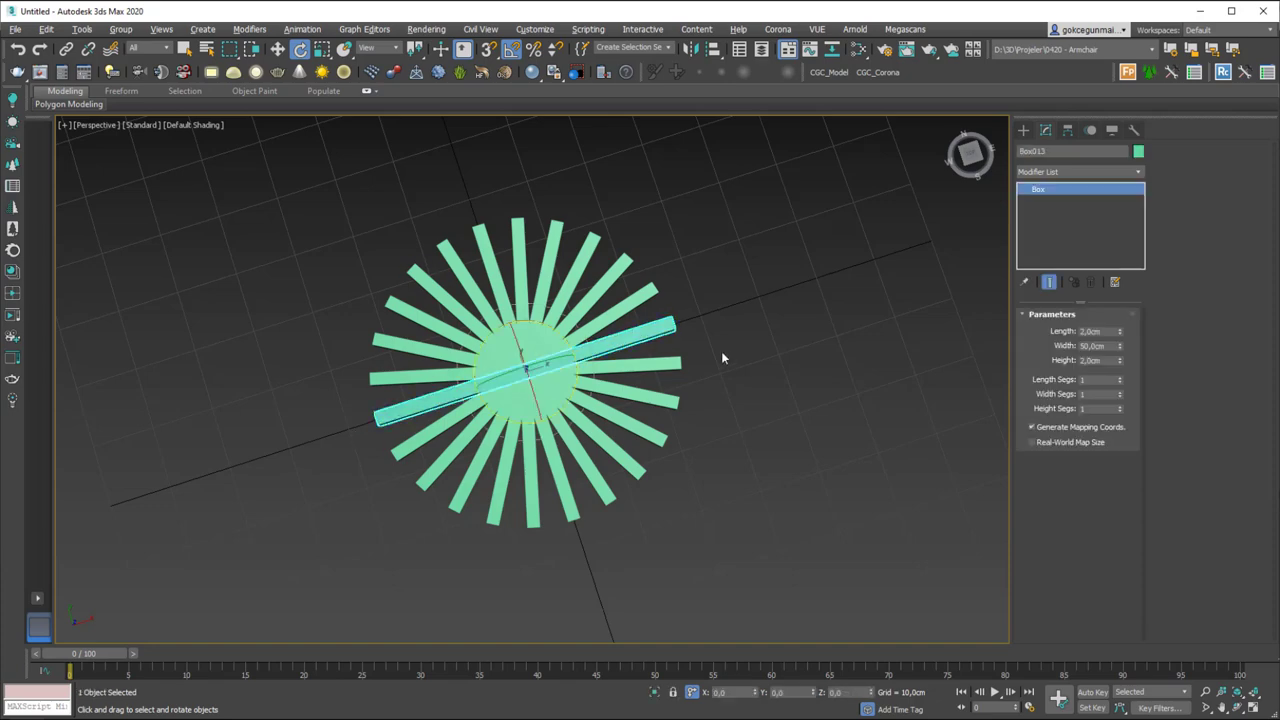
{"action": "left_click", "coordinate": [722, 357]}
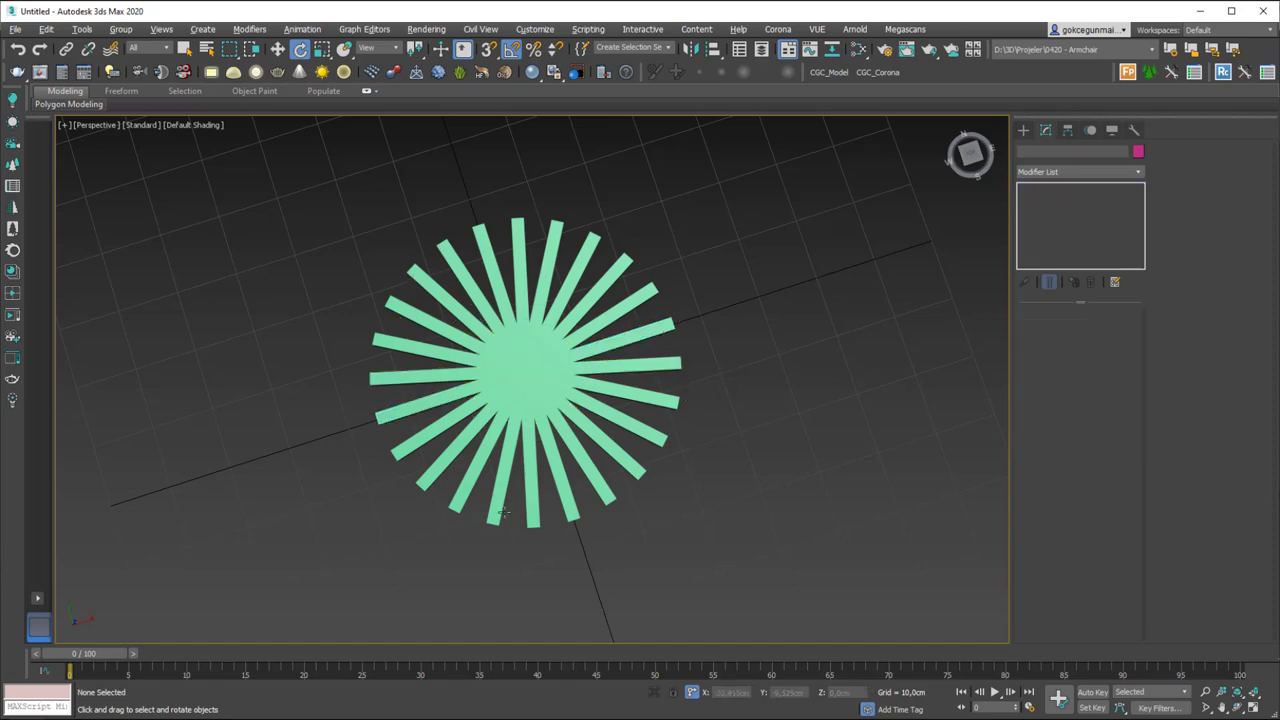
{"action": "left_click", "coordinate": [693, 370]}
{"action": "left_click", "coordinate": [686, 350]}
{"action": "left_click", "coordinate": [686, 354]}
{"action": "key", "text": "alt+q"}
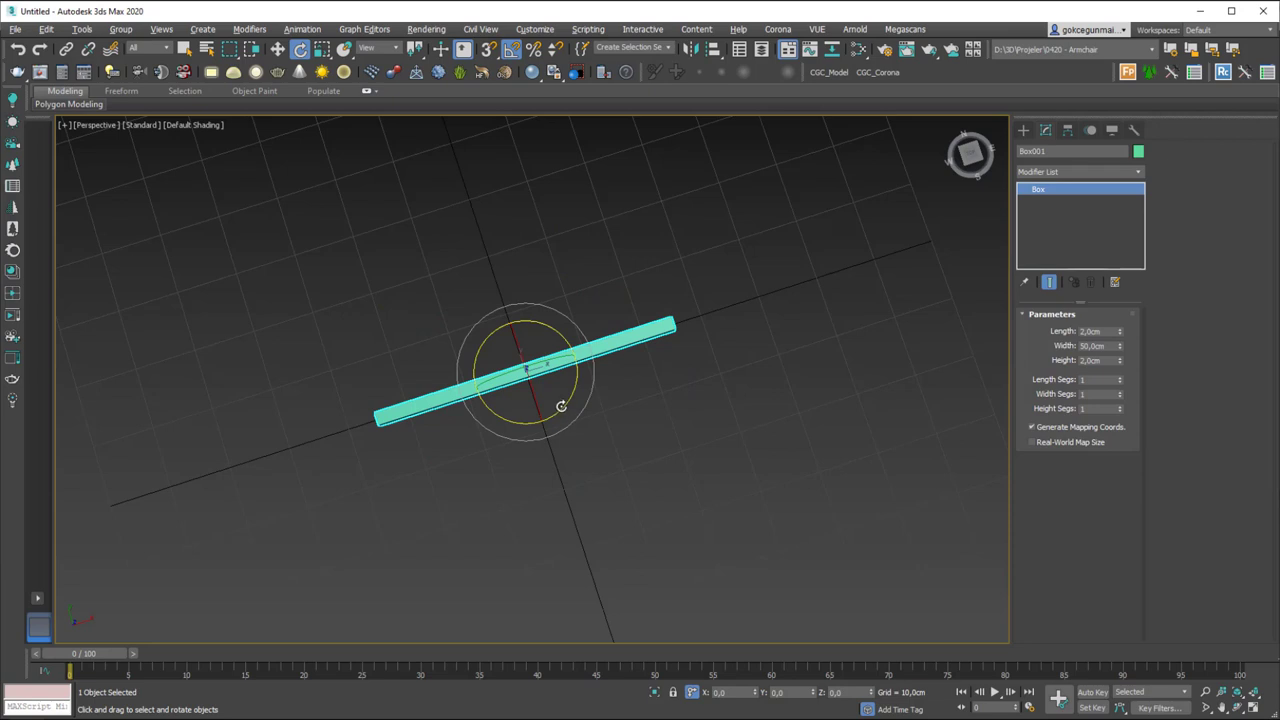
- Clone the bar with 11 copies at -15 degree steps about Z
{"action": "left_click_drag", "start_coordinate": [561, 406], "coordinate": [546, 424], "text": "shift"}
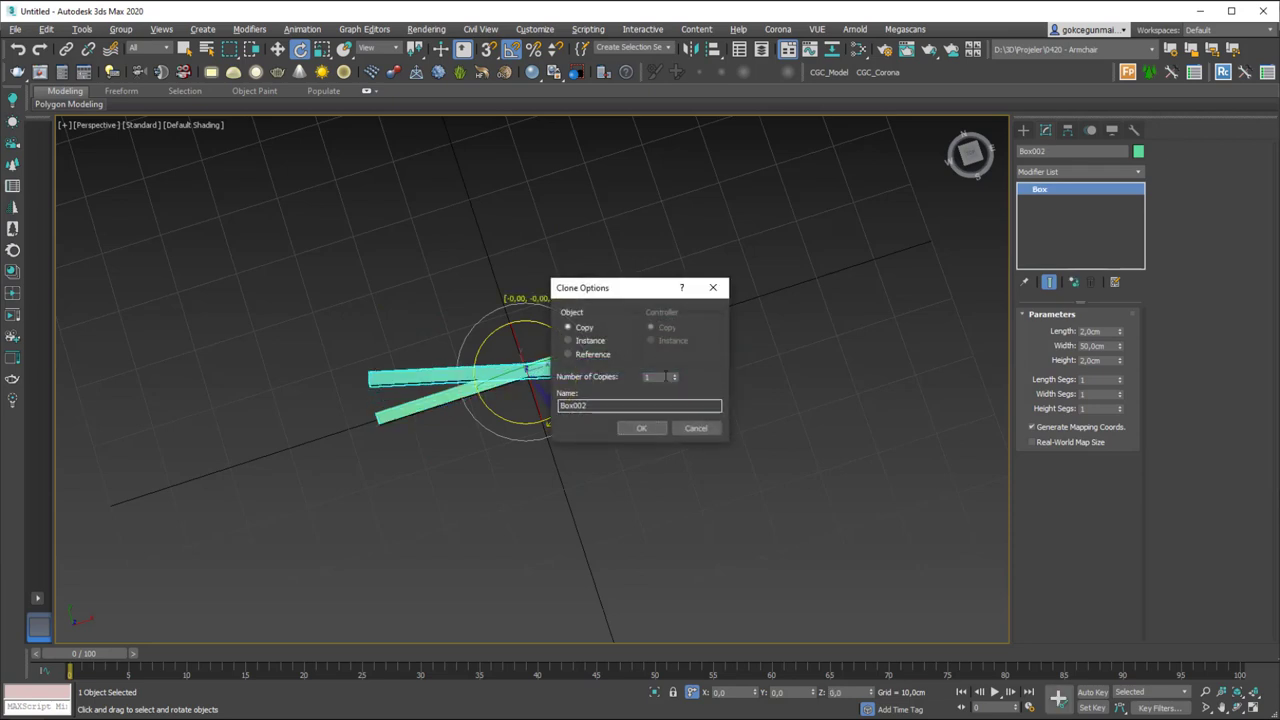
{"action": "double_click", "coordinate": [655, 376]}
{"action": "type", "text": "11"}
{"action": "left_click_drag", "start_coordinate": [611, 300], "coordinate": [850, 203]}
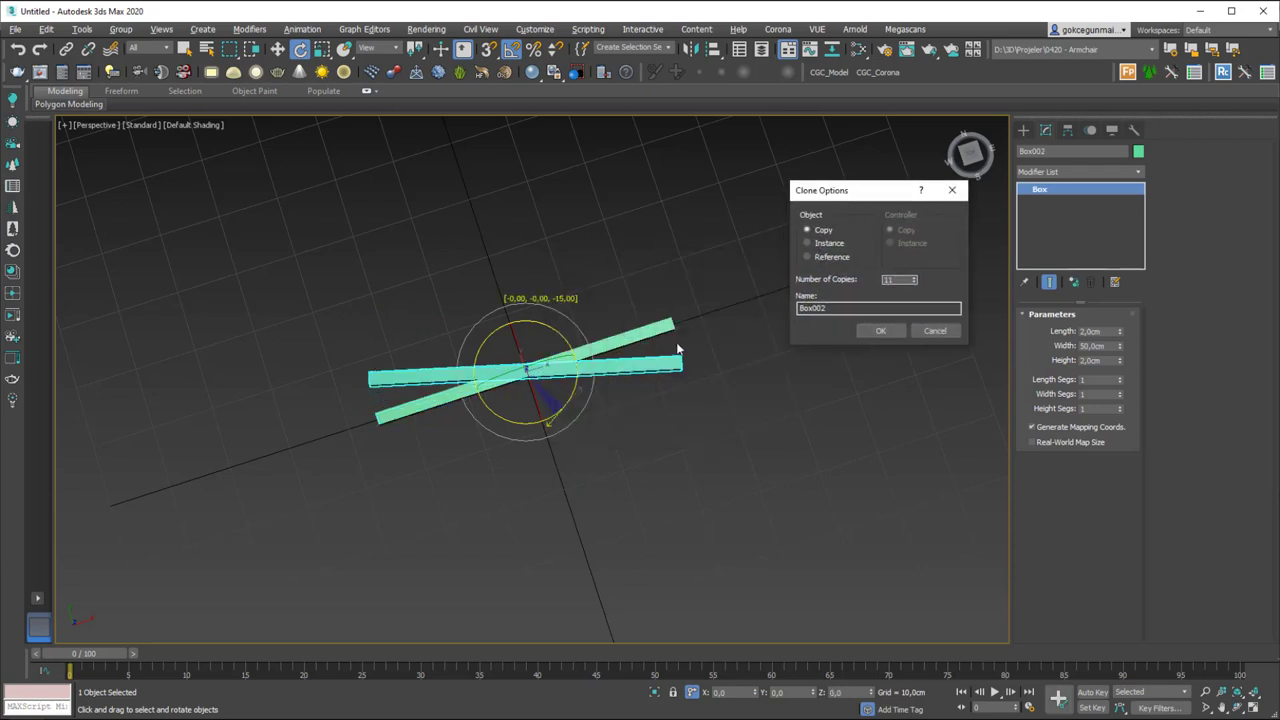
{"action": "left_click", "coordinate": [879, 331]}
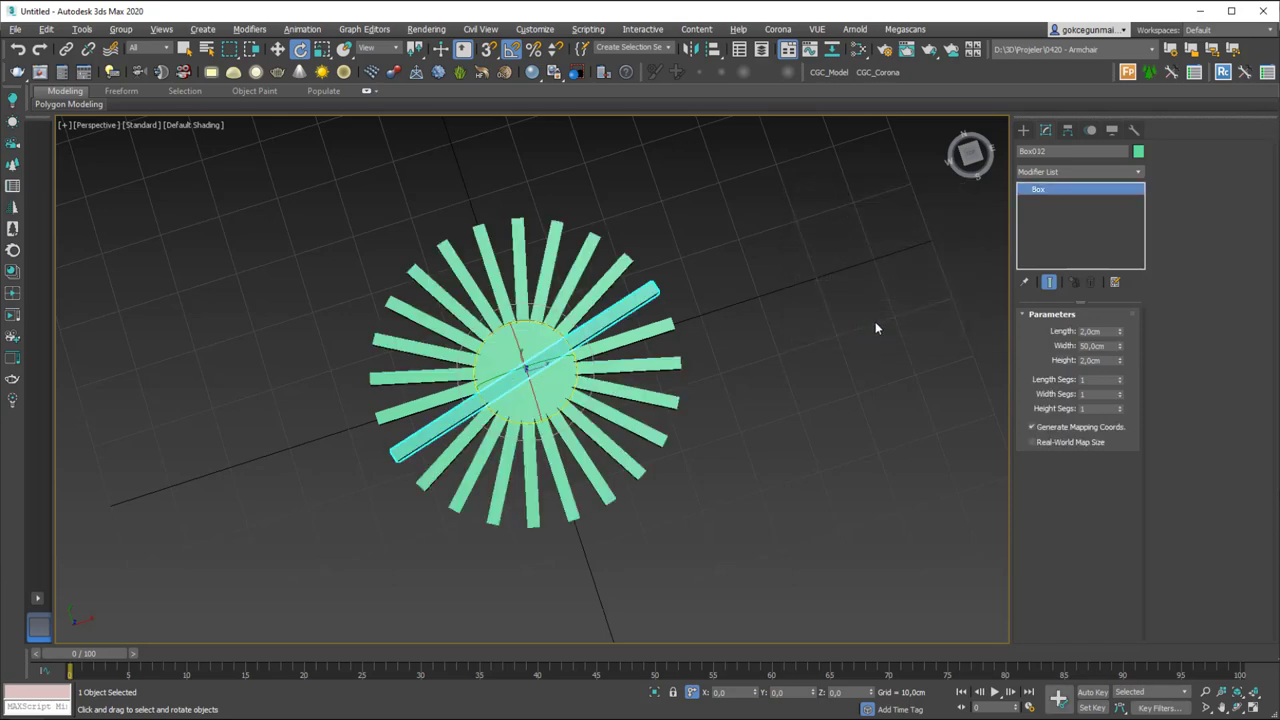
- Deselect the radial arrangement to inspect it, and undo its 11 copies
{"action": "left_click", "coordinate": [802, 293]}
{"action": "middle_click_drag", "start_coordinate": [802, 293], "coordinate": [802, 380], "text": "alt"}
{"action": "scroll", "coordinate": [520, 370], "scroll_direction": "down", "scroll_amount": 3}
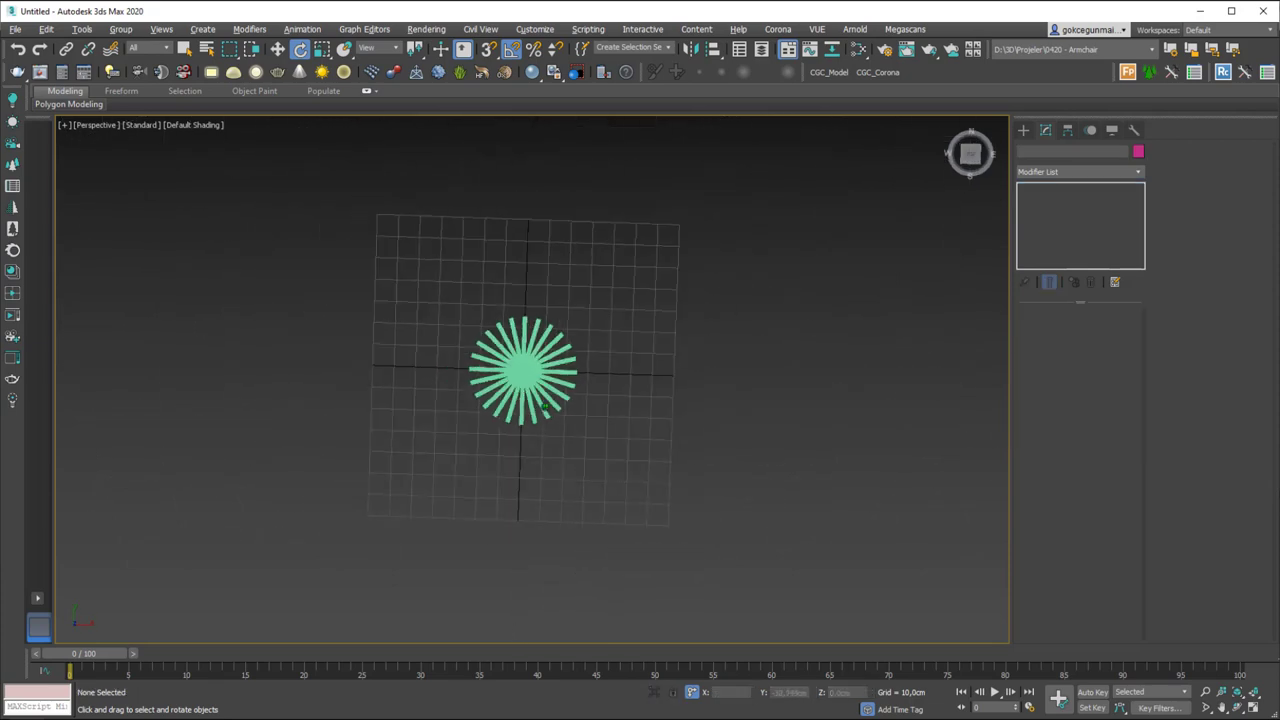
{"action": "middle_click_drag", "start_coordinate": [544, 405], "coordinate": [626, 307], "text": "alt"}
{"action": "scroll", "coordinate": [537, 378], "scroll_direction": "up", "scroll_amount": 3}
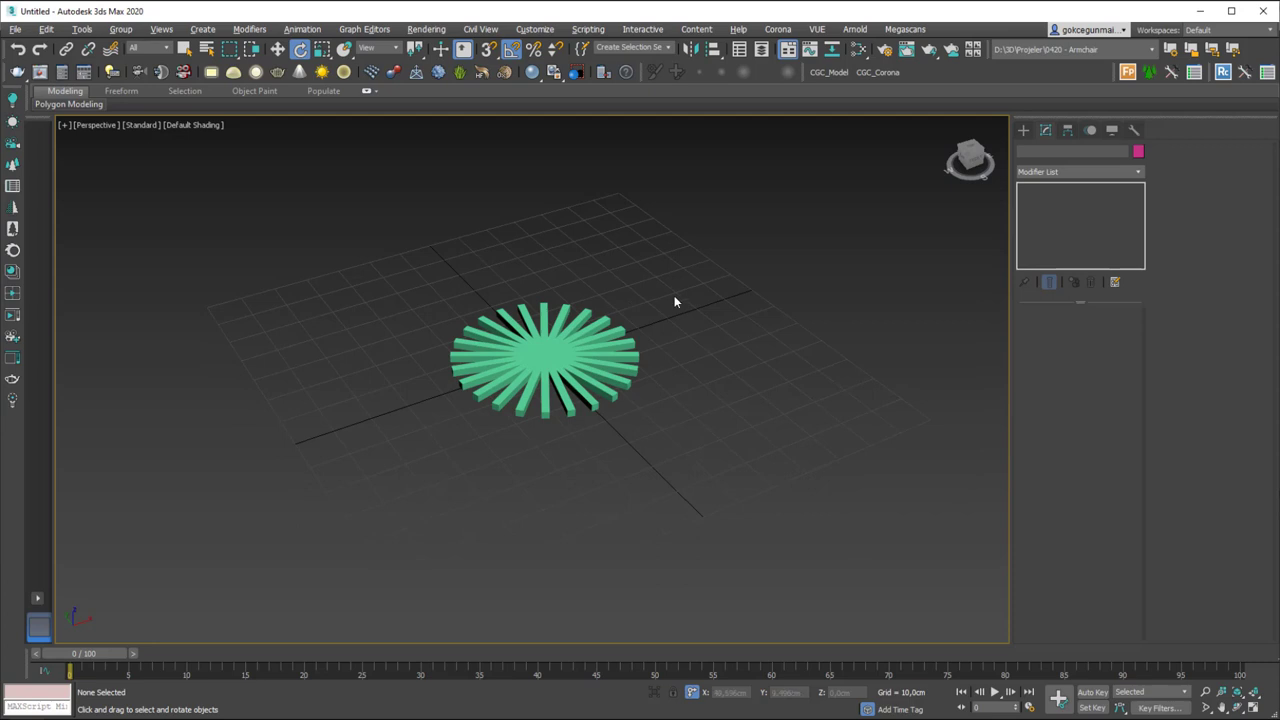
{"action": "key", "text": "ctrl+z"}
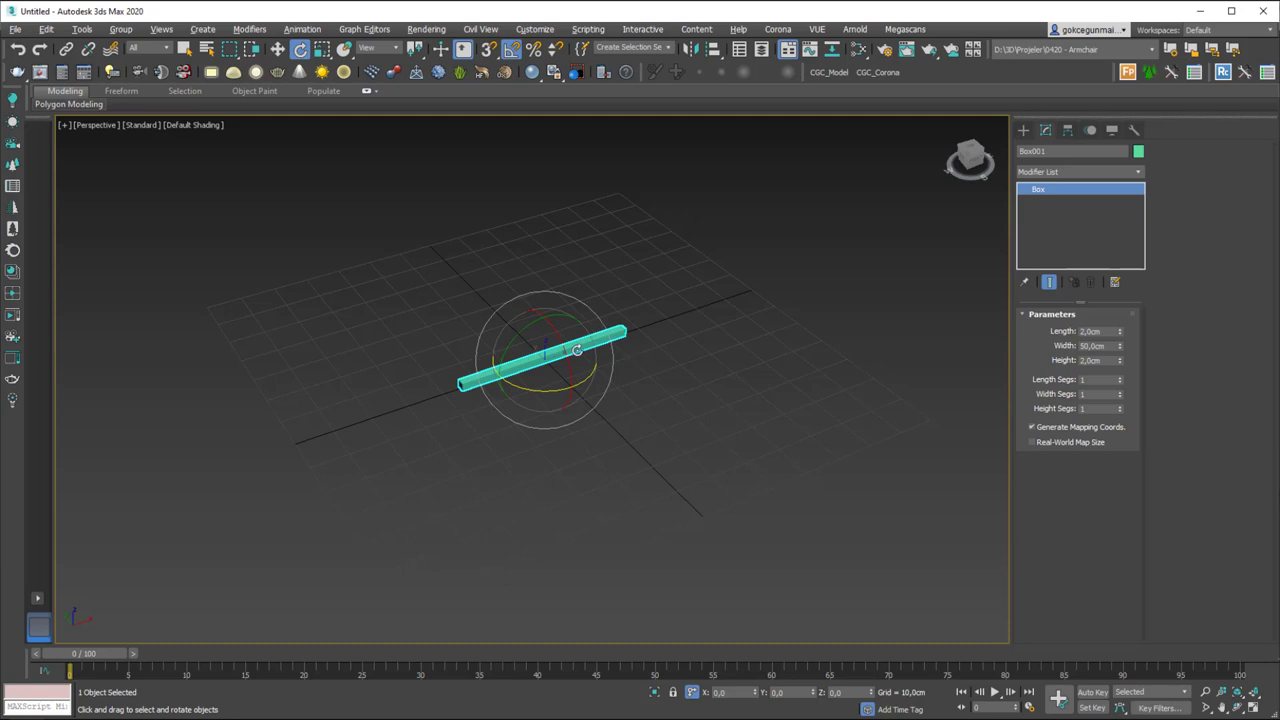
- Using Affect Pivot Only, move the bar's pivot along X from its center to its near end, and leave pivot editing
{"action": "mouse_move", "coordinate": [545, 366]}
{"action": "left_mouse_down"}
{"action": "mouse_move", "coordinate": [514, 370]}
{"action": "mouse_move", "coordinate": [491, 326]}
{"action": "mouse_move", "coordinate": [534, 309]}
{"action": "mouse_move", "coordinate": [571, 340]}
{"action": "mouse_move", "coordinate": [565, 374]}
{"action": "mouse_move", "coordinate": [517, 380]}
{"action": "mouse_move", "coordinate": [548, 345]}
{"action": "left_mouse_up"}
{"action": "scroll", "coordinate": [662, 363], "scroll_direction": "up", "scroll_amount": 5}
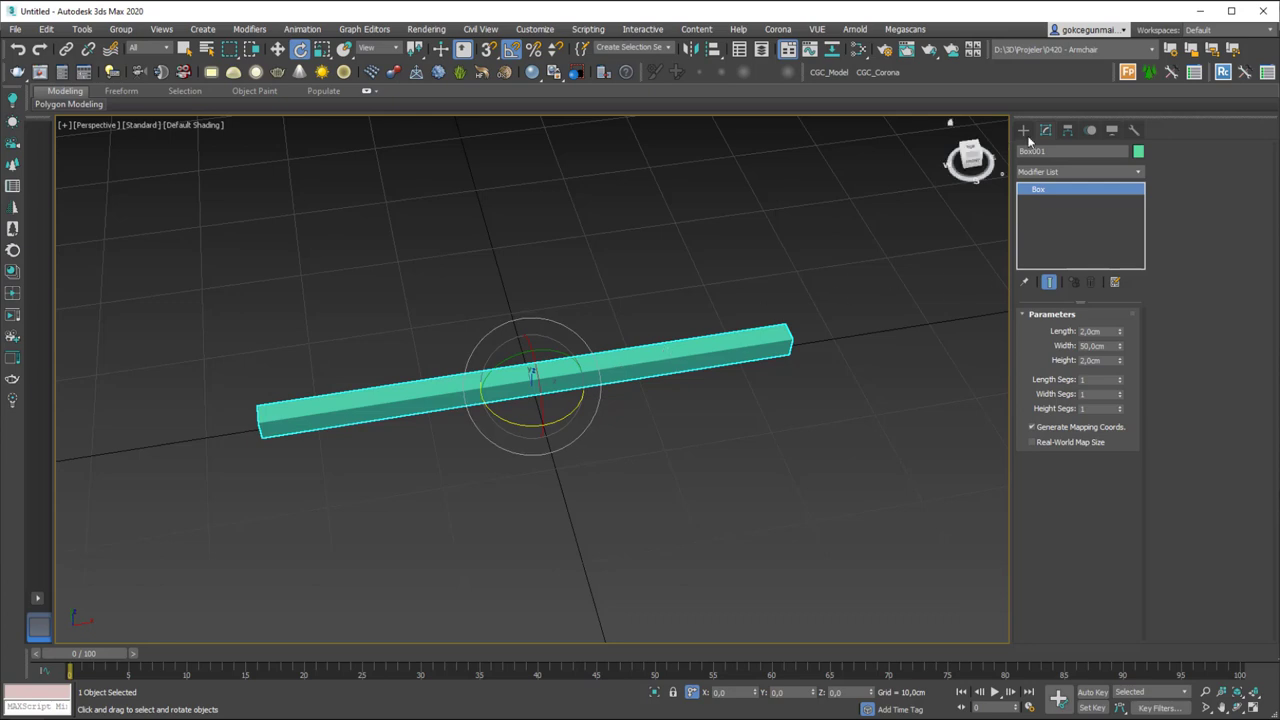
{"action": "left_click", "coordinate": [1068, 131]}
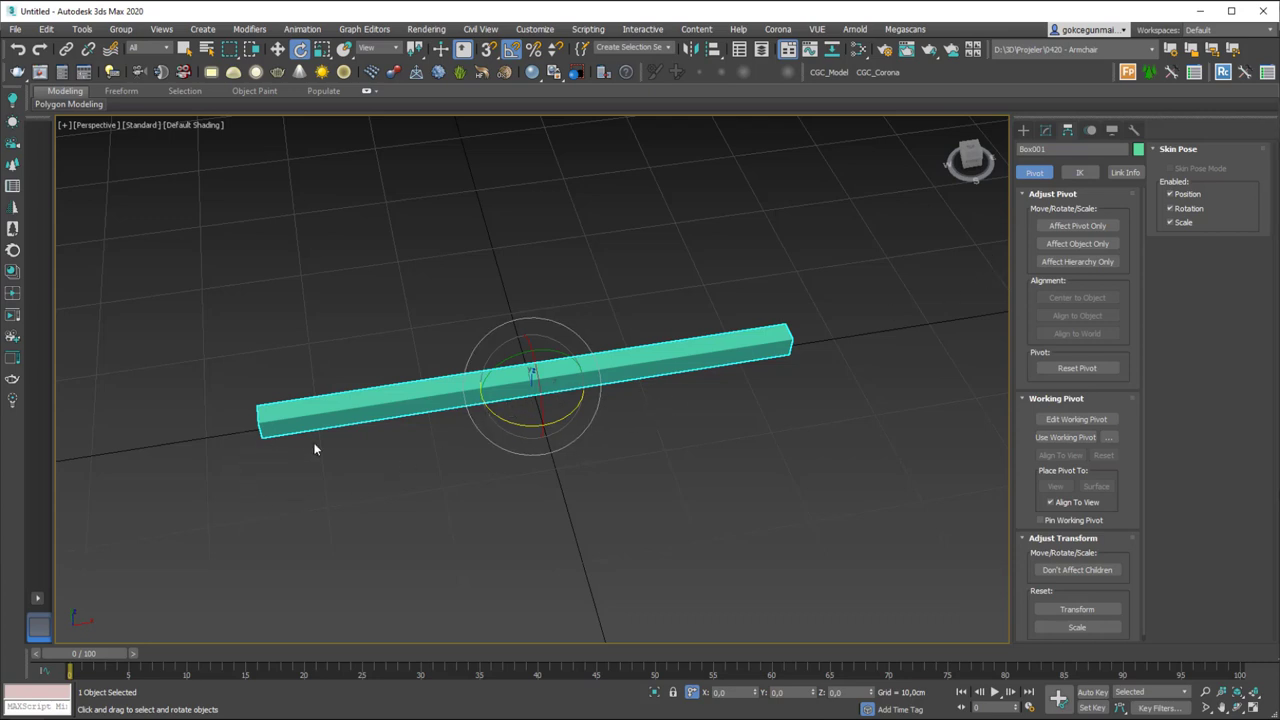
{"action": "middle_click_drag", "start_coordinate": [269, 449], "coordinate": [375, 427], "text": "alt"}
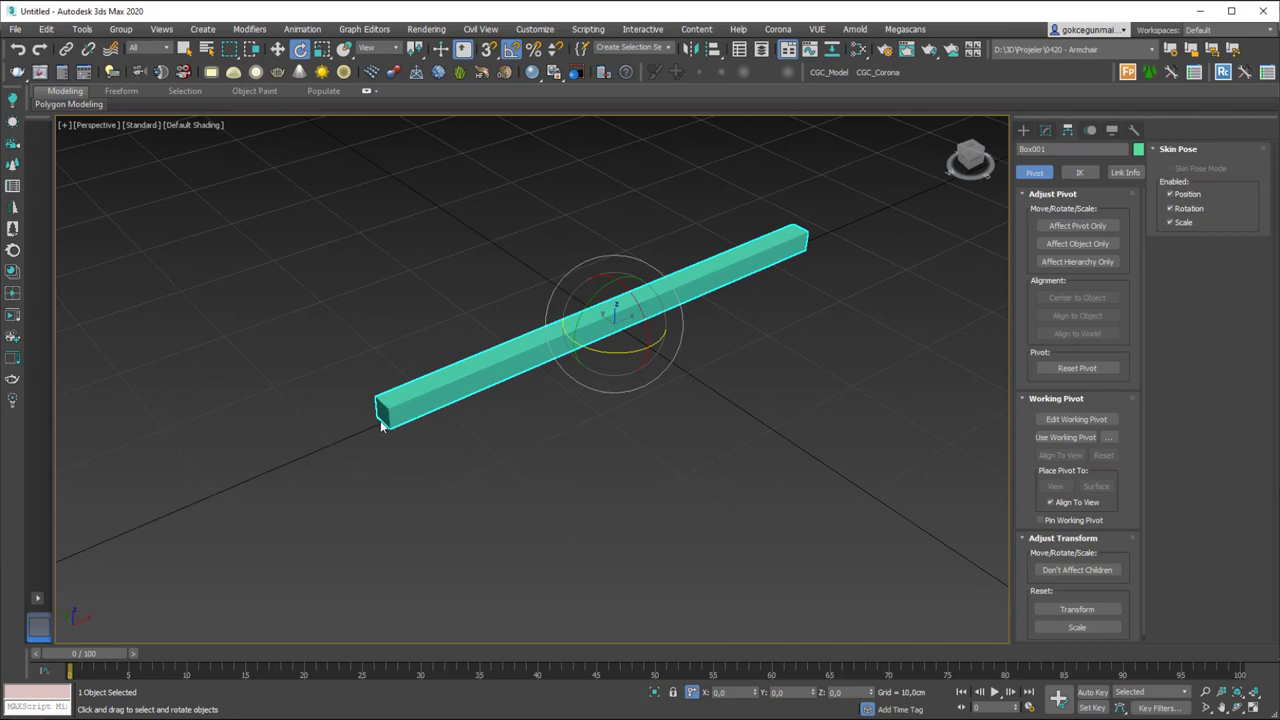
{"action": "left_click", "coordinate": [1056, 224]}
{"action": "key", "text": "w"}
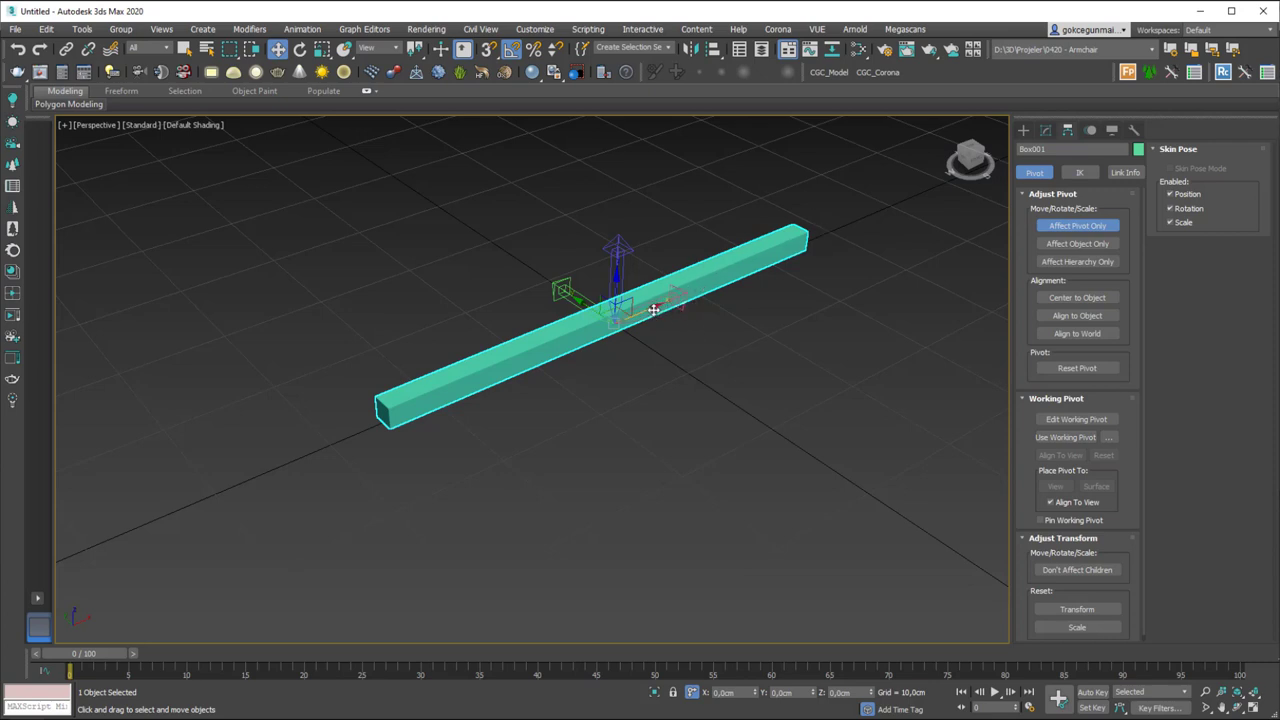
{"action": "left_click_drag", "start_coordinate": [656, 308], "coordinate": [415, 420]}
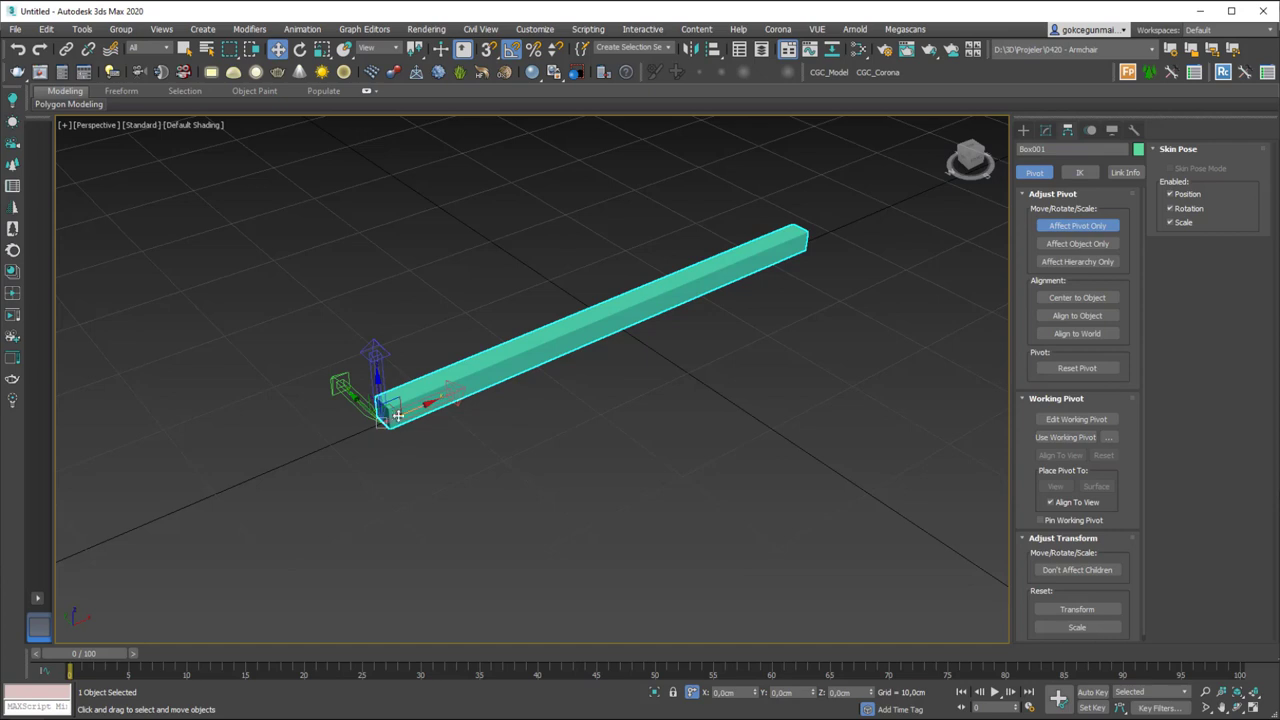
{"action": "left_click", "coordinate": [1080, 226]}
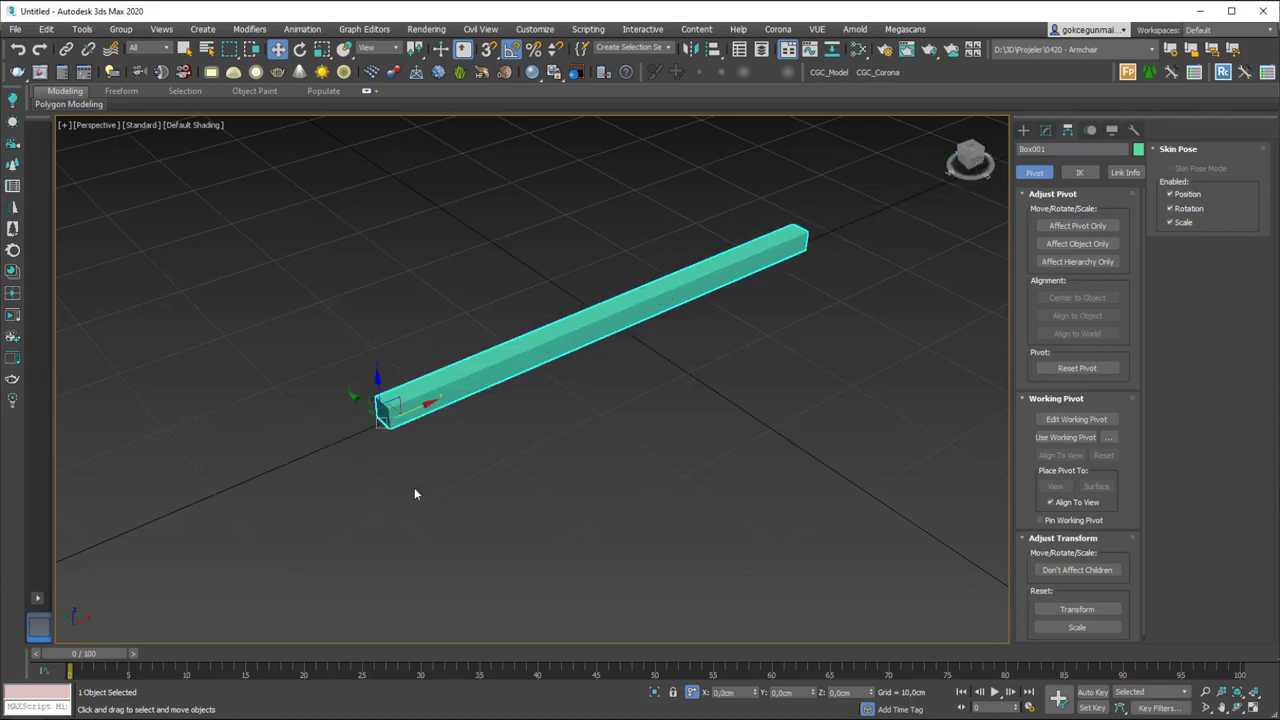
- Clone the bar radially about its end pivot with 24 copies at -15 degree steps about Z
{"action": "key", "text": "e"}
{"action": "left_click_drag", "start_coordinate": [390, 456], "coordinate": [481, 403]}
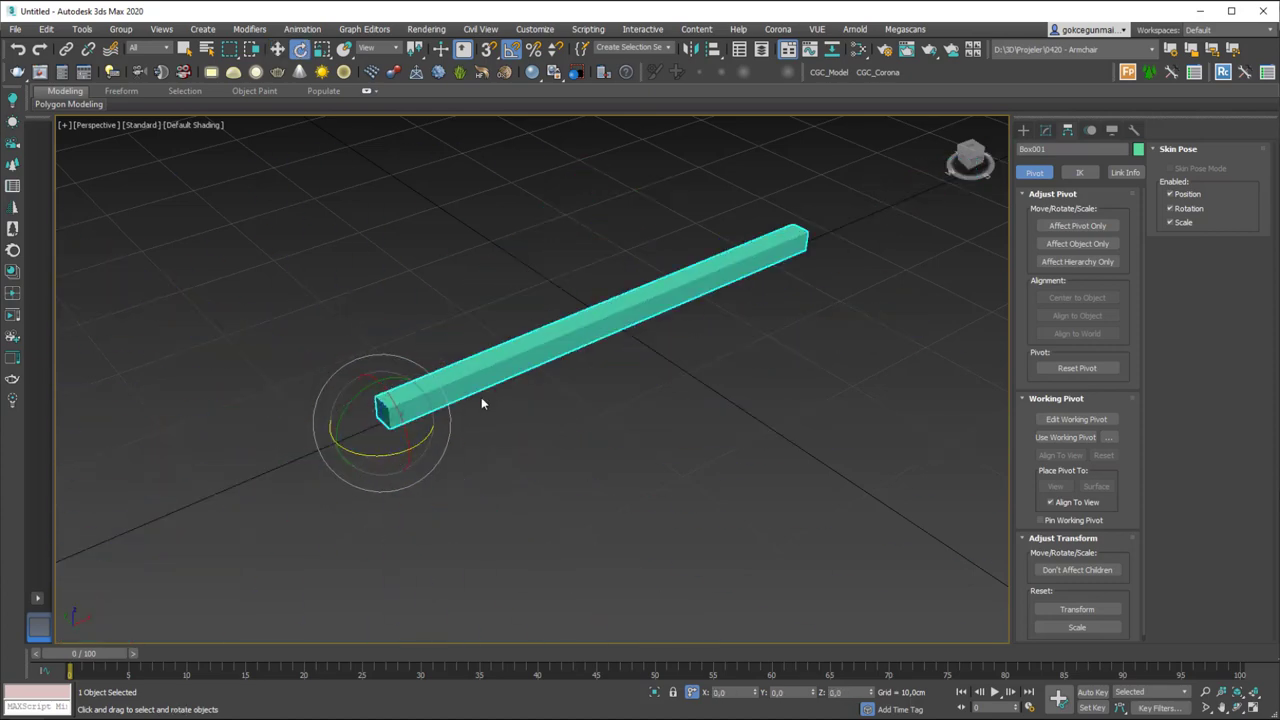
{"action": "middle_click_drag", "start_coordinate": [481, 400], "coordinate": [560, 350], "text": "alt"}
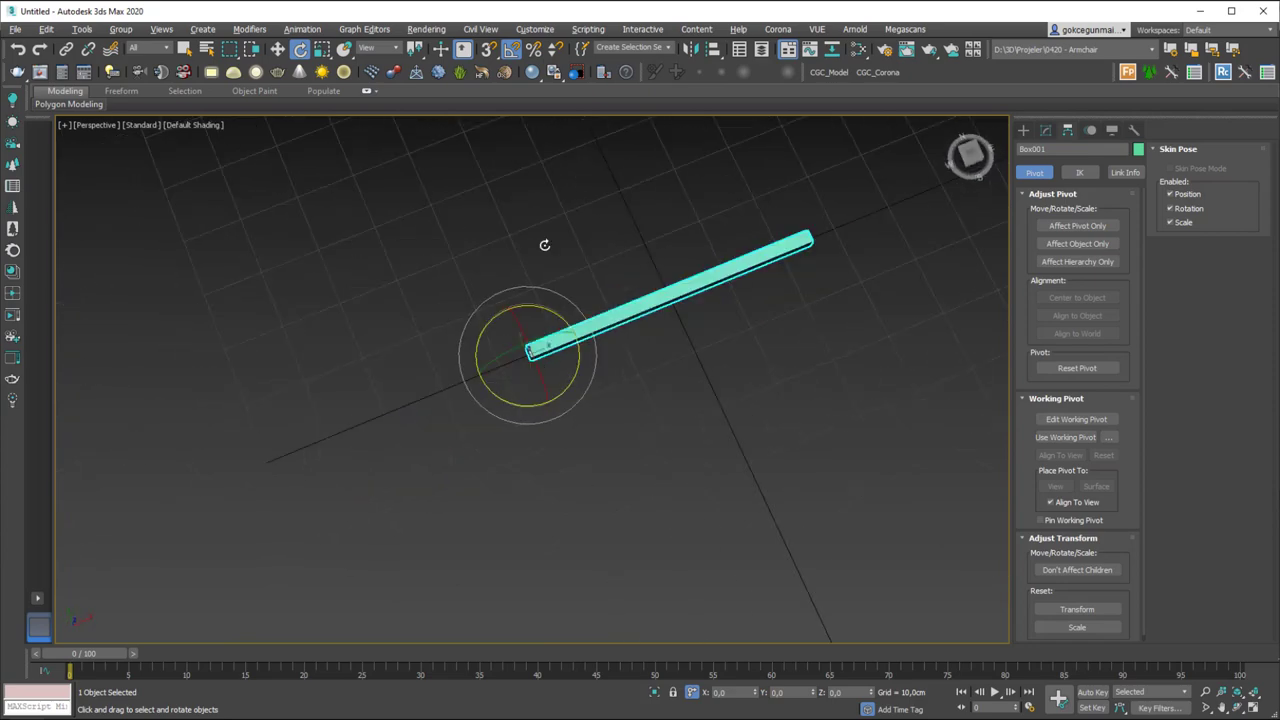
{"action": "scroll", "coordinate": [480, 349], "scroll_direction": "up", "scroll_amount": 3}
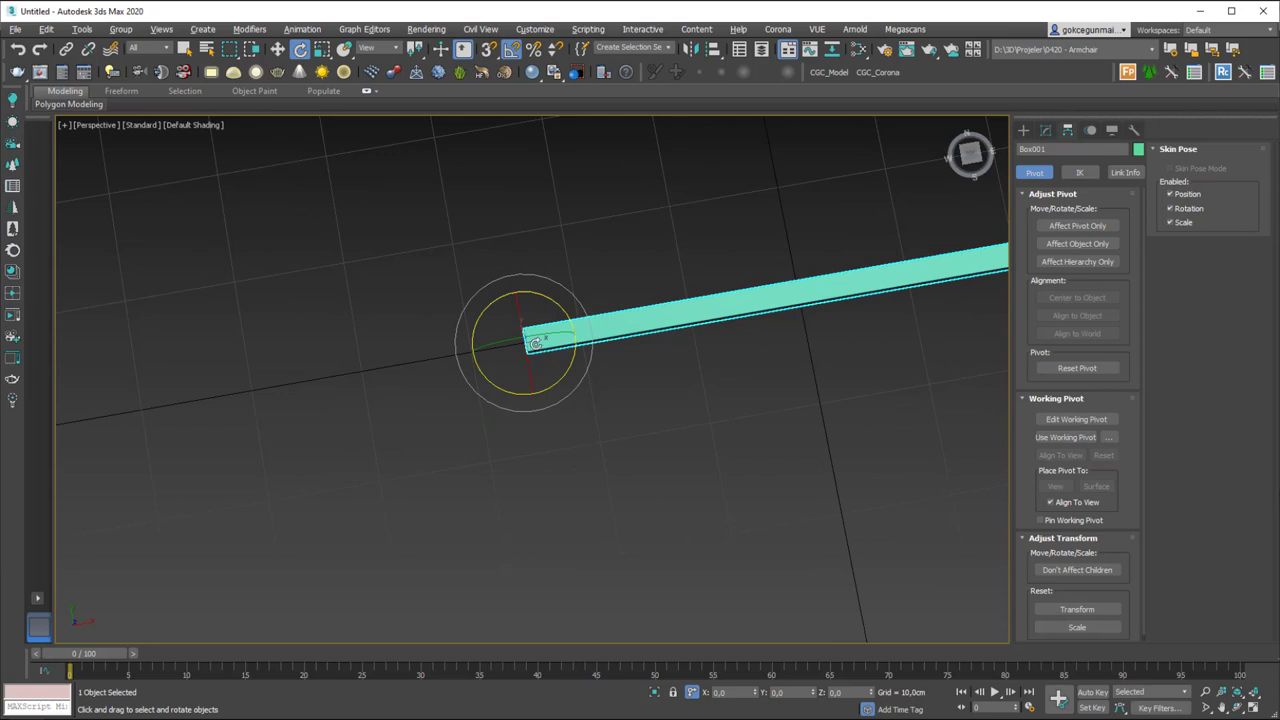
{"action": "middle_click_drag", "start_coordinate": [535, 343], "coordinate": [557, 323], "text": "alt"}
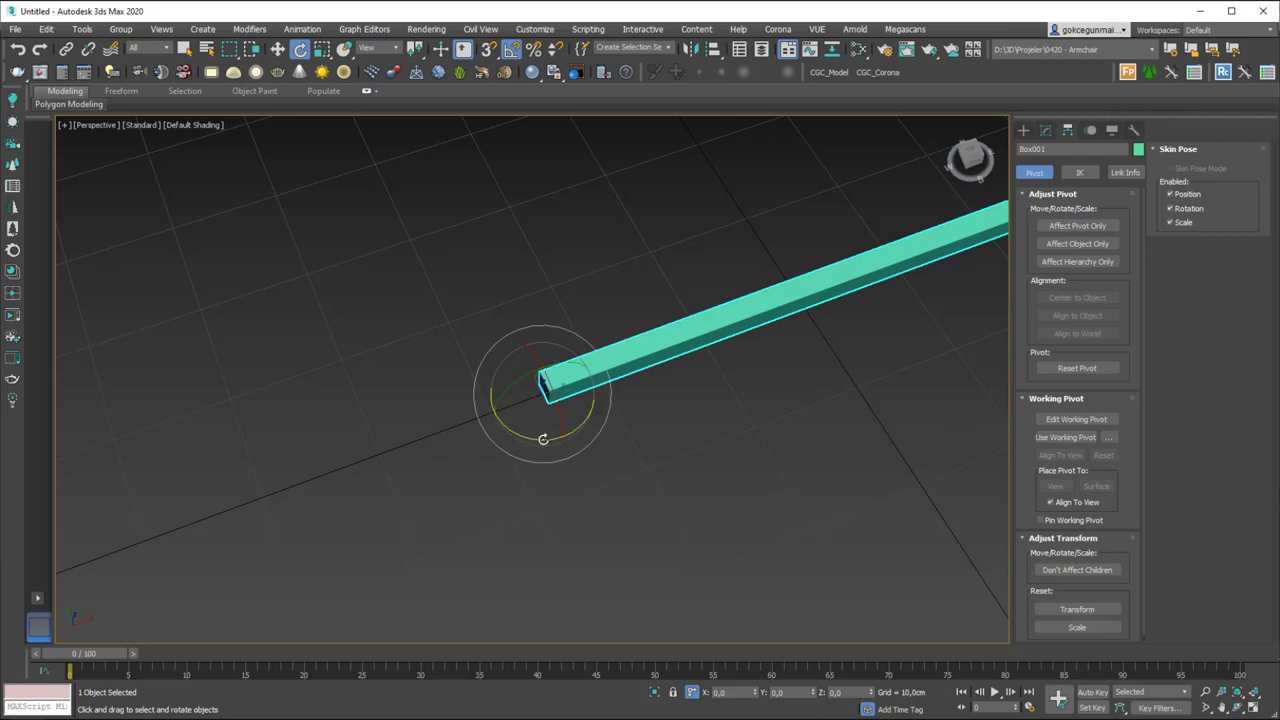
{"action": "scroll", "coordinate": [550, 464], "scroll_direction": "down", "scroll_amount": 3}
{"action": "scroll", "coordinate": [540, 472], "scroll_direction": "up", "scroll_amount": 1}
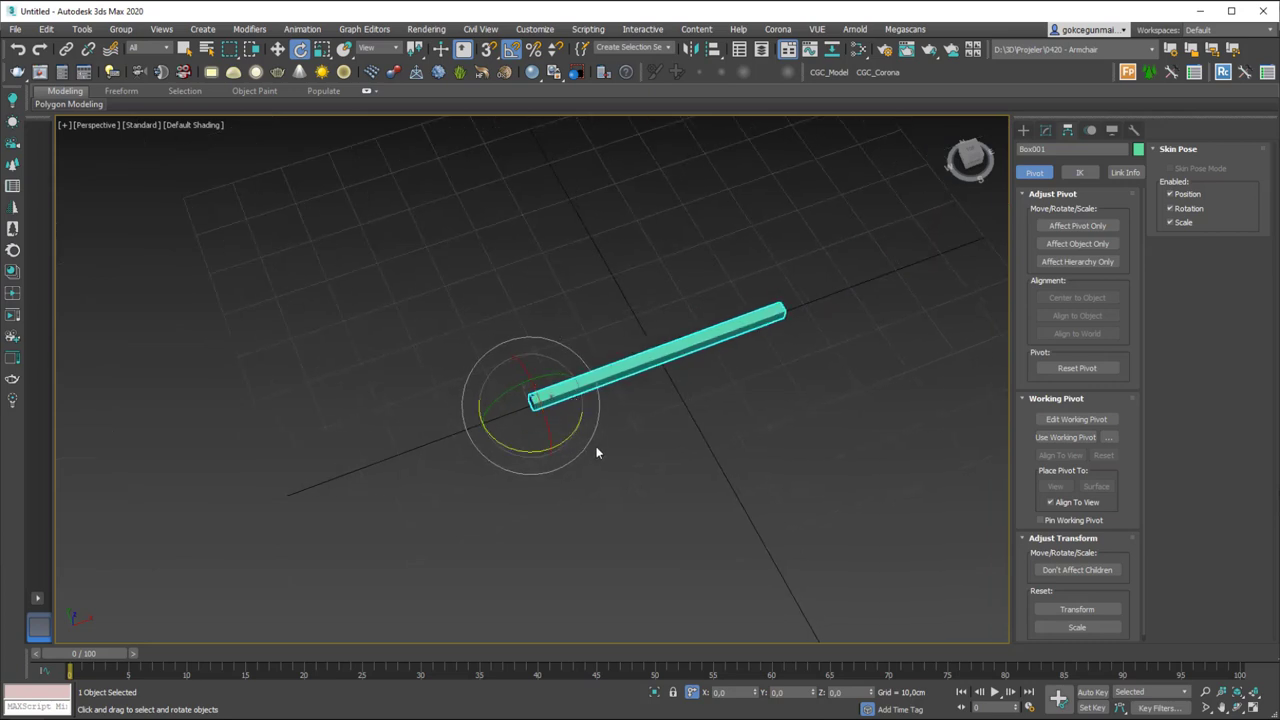
{"action": "mouse_move", "coordinate": [569, 436]}
{"action": "left_mouse_down", "text": "shift"}
{"action": "mouse_move", "coordinate": [557, 446]}
{"action": "mouse_move", "coordinate": [575, 444]}
{"action": "left_mouse_up", "text": "shift"}
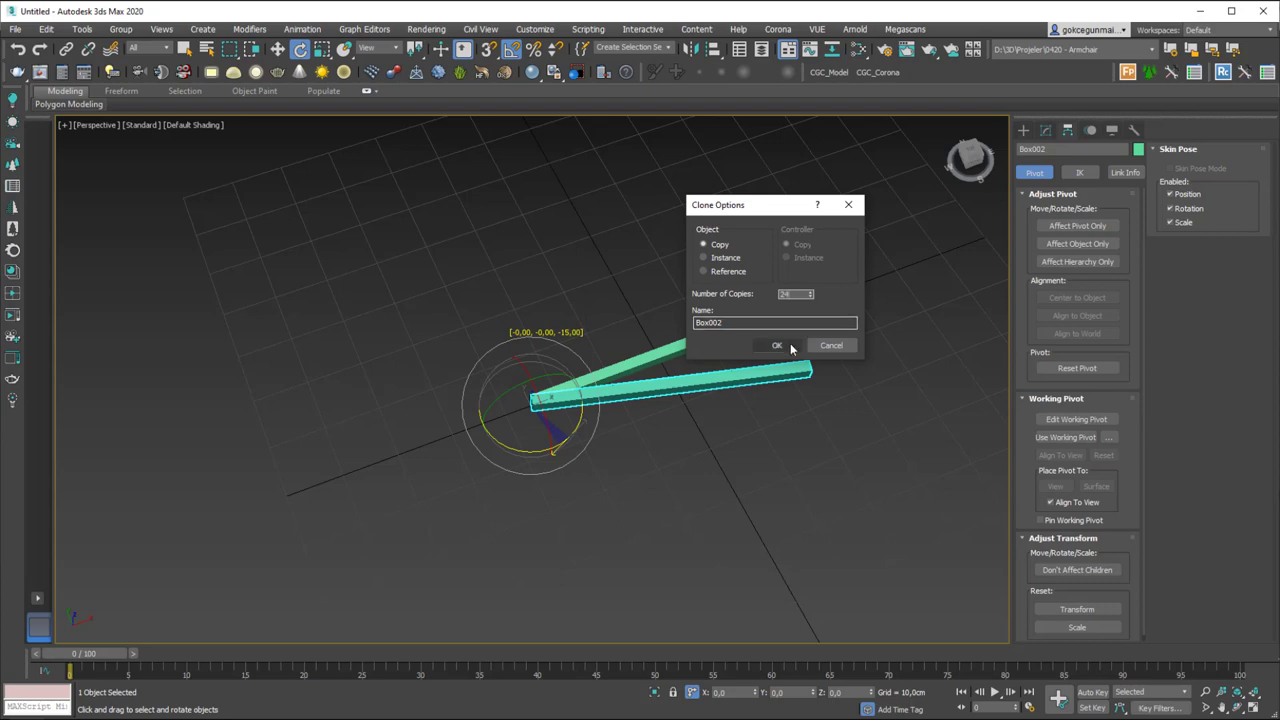
{"action": "left_click", "coordinate": [776, 345]}
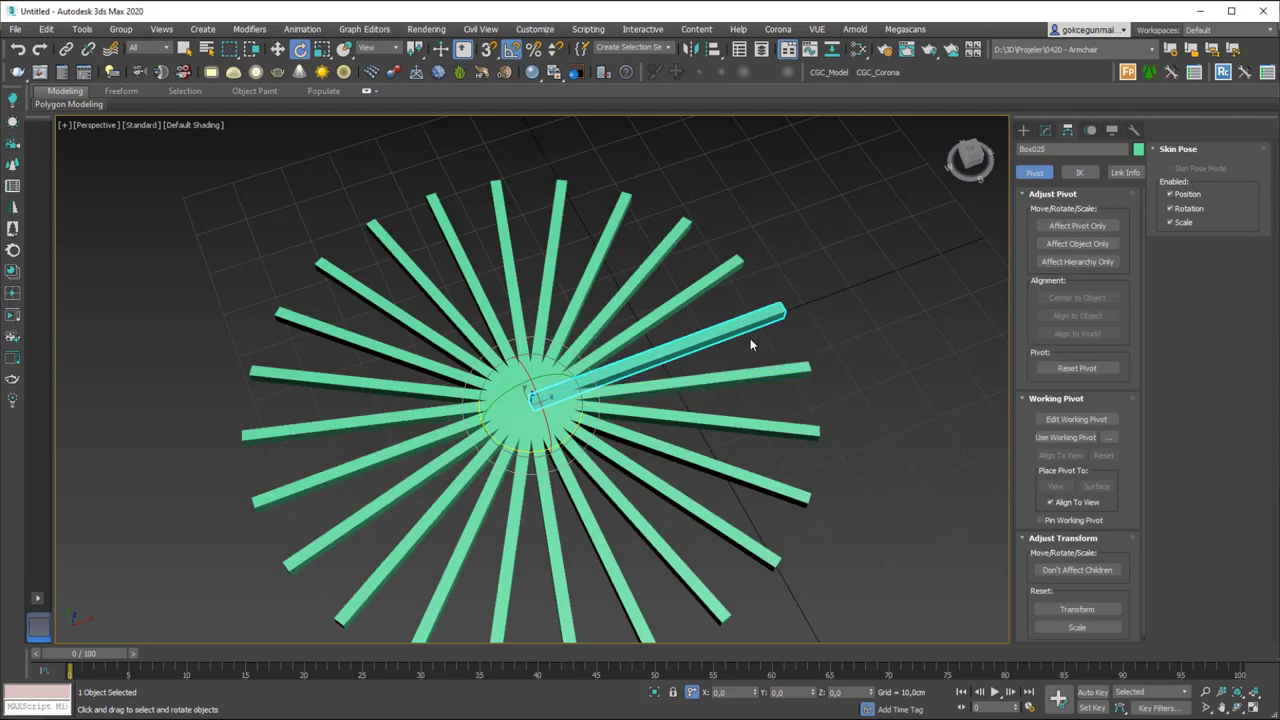
- Deselect the radial arrangement to inspect it, select the copy overlapping the original bar, and undo the copies and the pivot move
{"action": "left_click", "coordinate": [729, 347]}
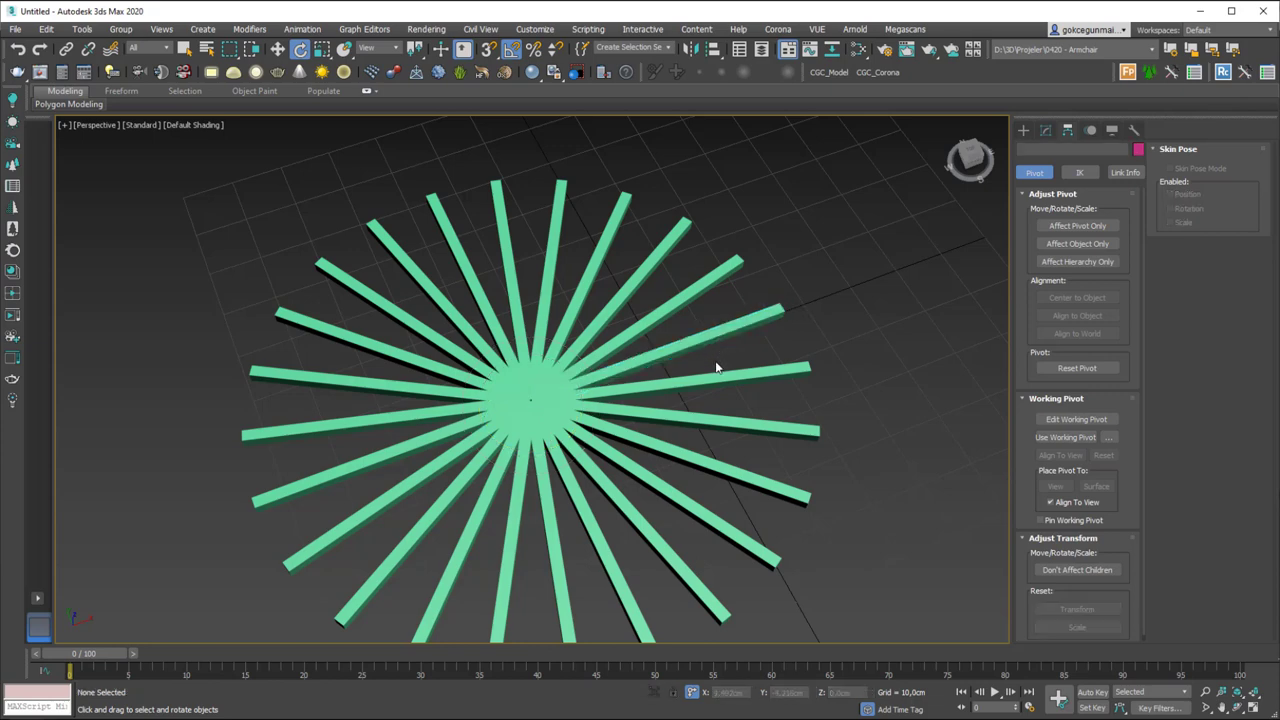
{"action": "scroll", "coordinate": [540, 410], "scroll_direction": "down", "scroll_amount": 5}
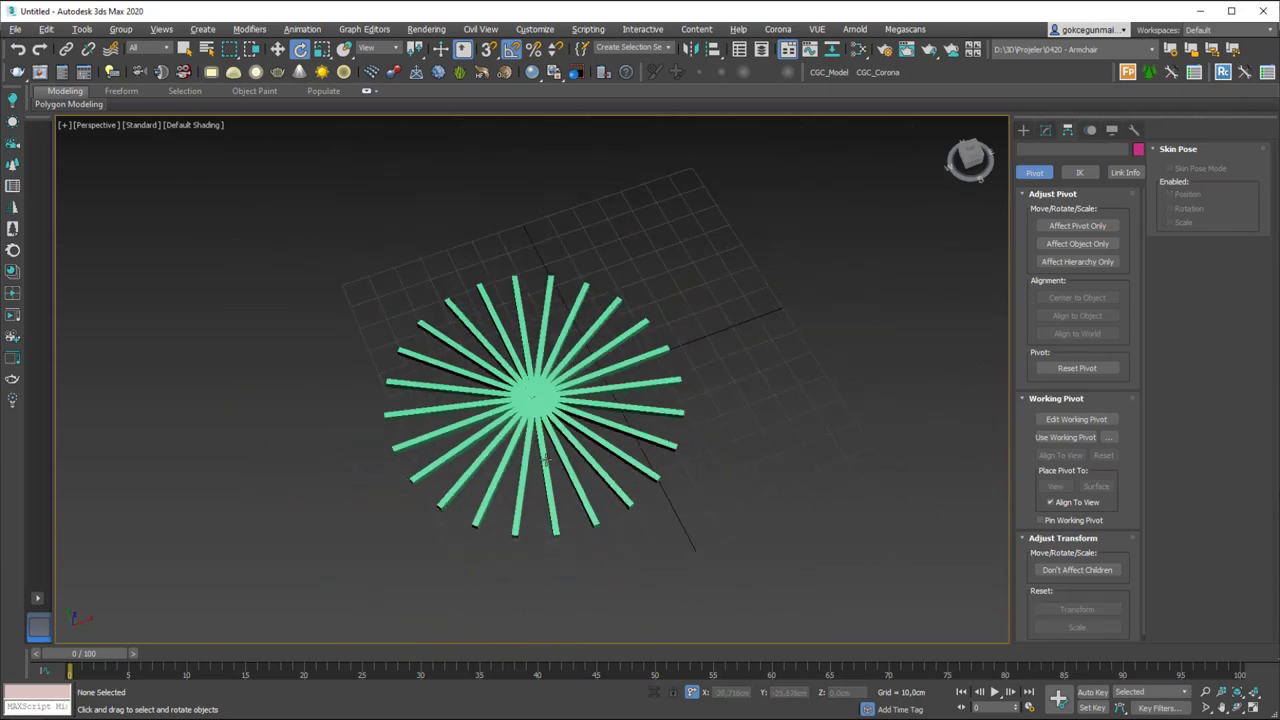
{"action": "middle_click_drag", "start_coordinate": [540, 410], "coordinate": [530, 466], "text": "alt"}
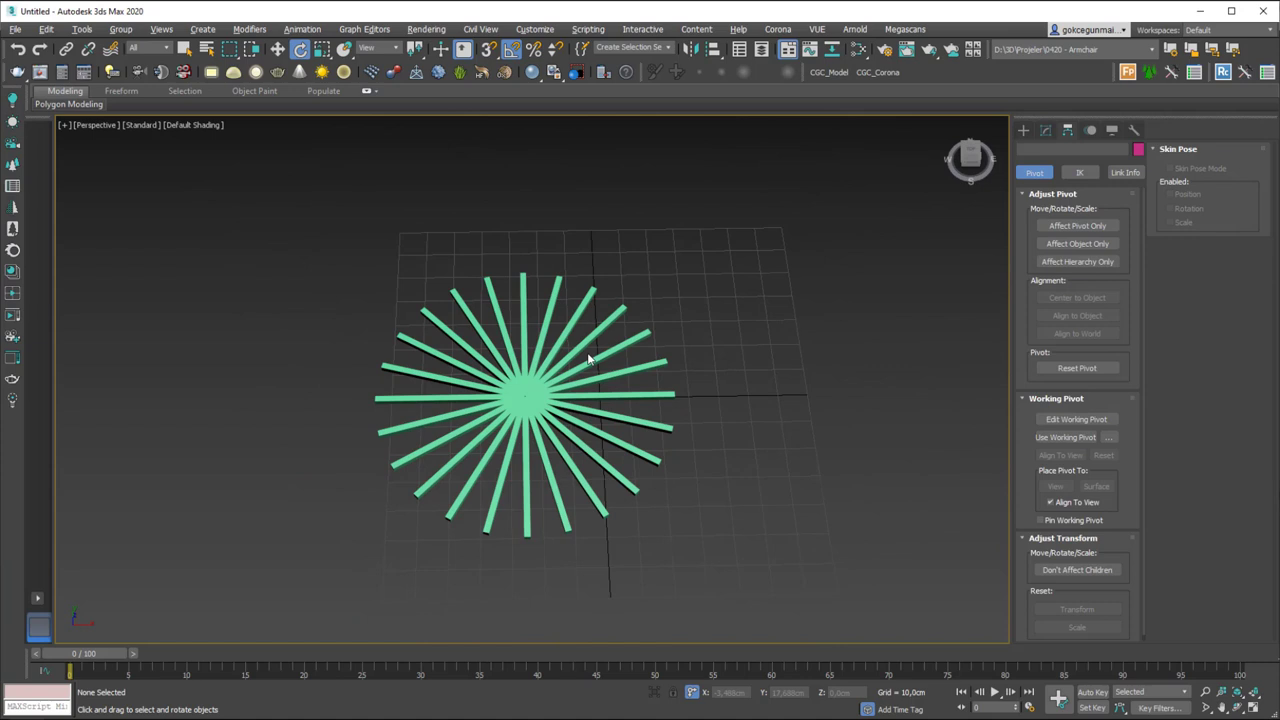
{"action": "left_click", "coordinate": [525, 385]}
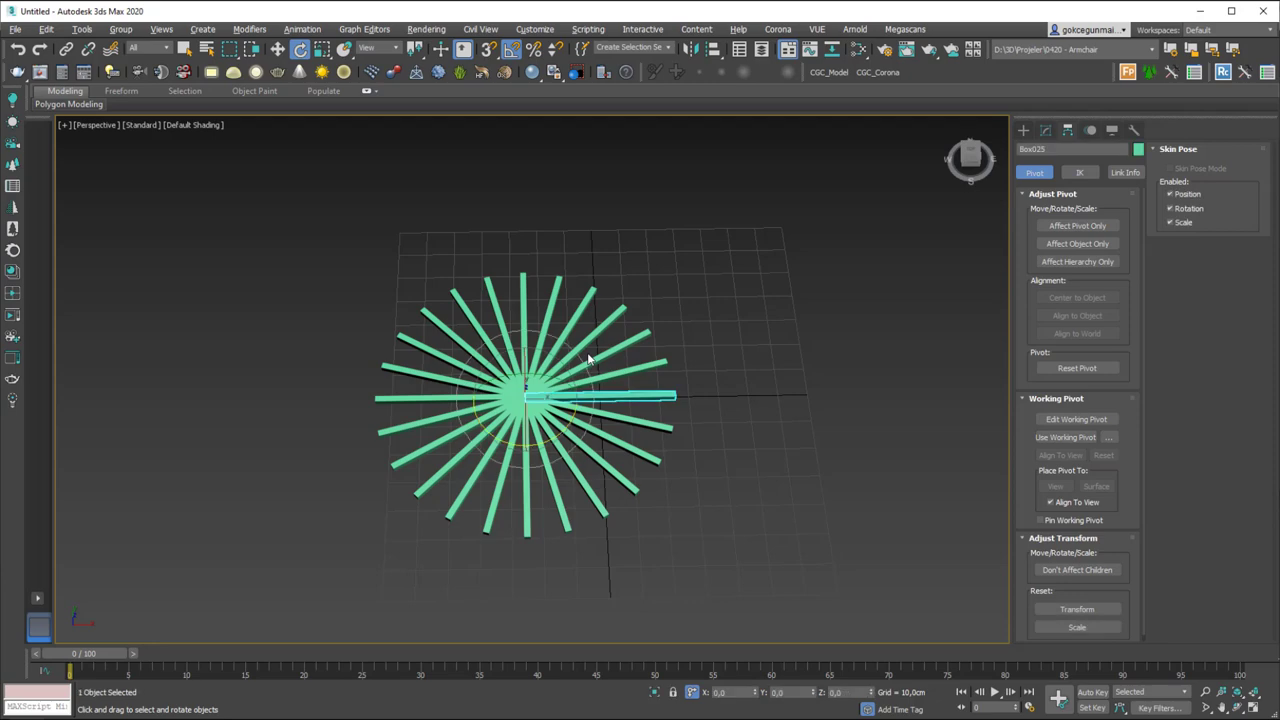
{"action": "key", "text": "ctrl+z"}
- Using Affect Pivot Only, align the bar's pivot point to the bar's own minimum in X position only, and leave pivot editing
{"action": "middle_click_drag", "start_coordinate": [499, 319], "coordinate": [567, 369], "text": "alt"}
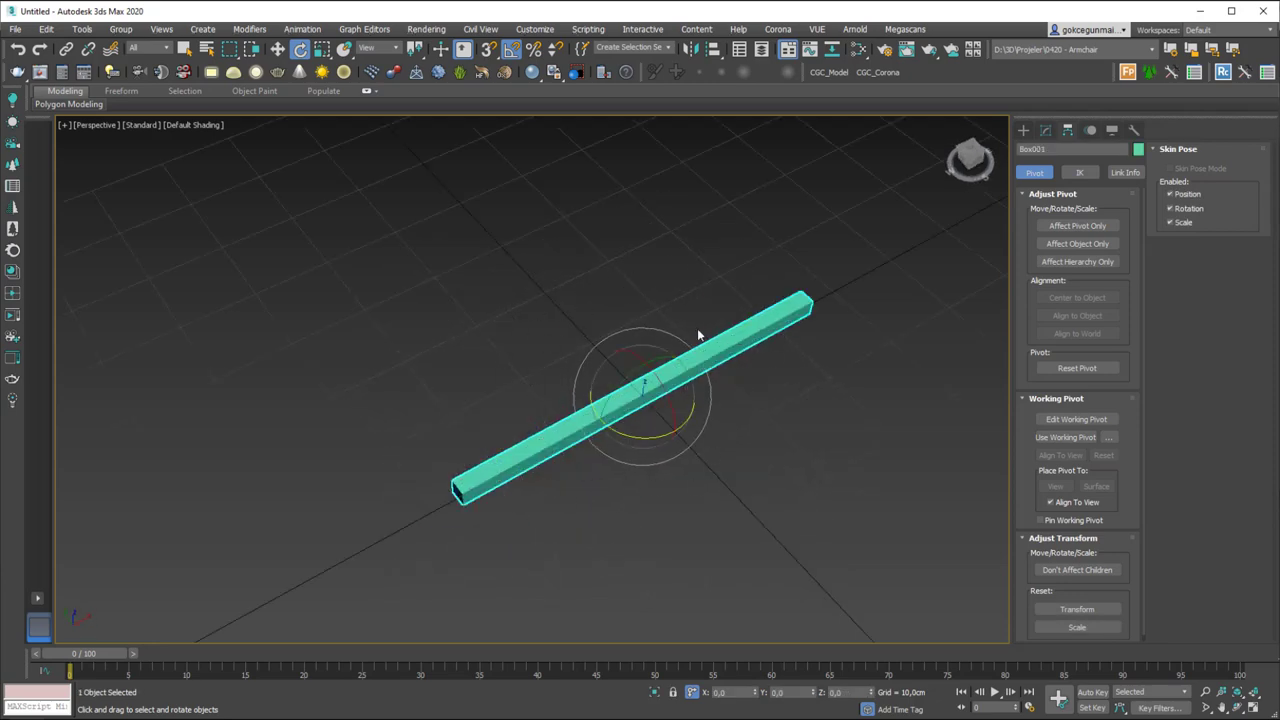
{"action": "middle_click_drag", "start_coordinate": [697, 328], "coordinate": [668, 362], "text": "alt"}
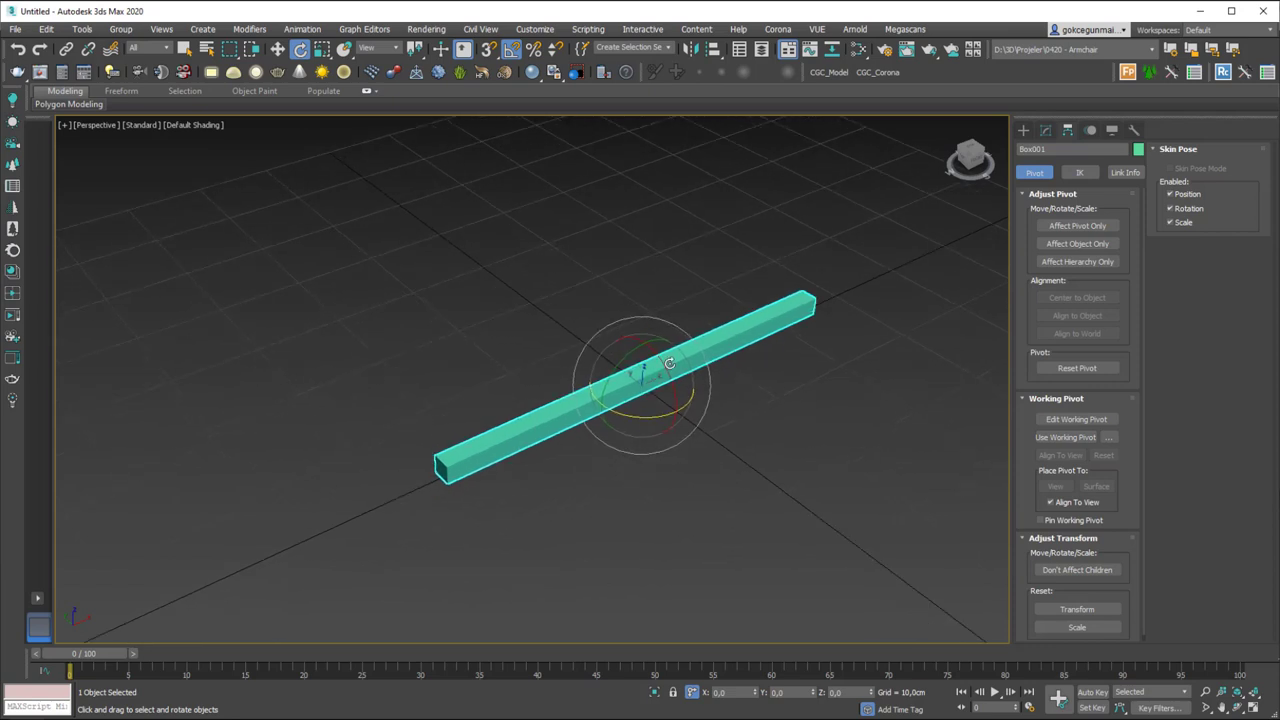
{"action": "left_click", "coordinate": [1070, 224]}
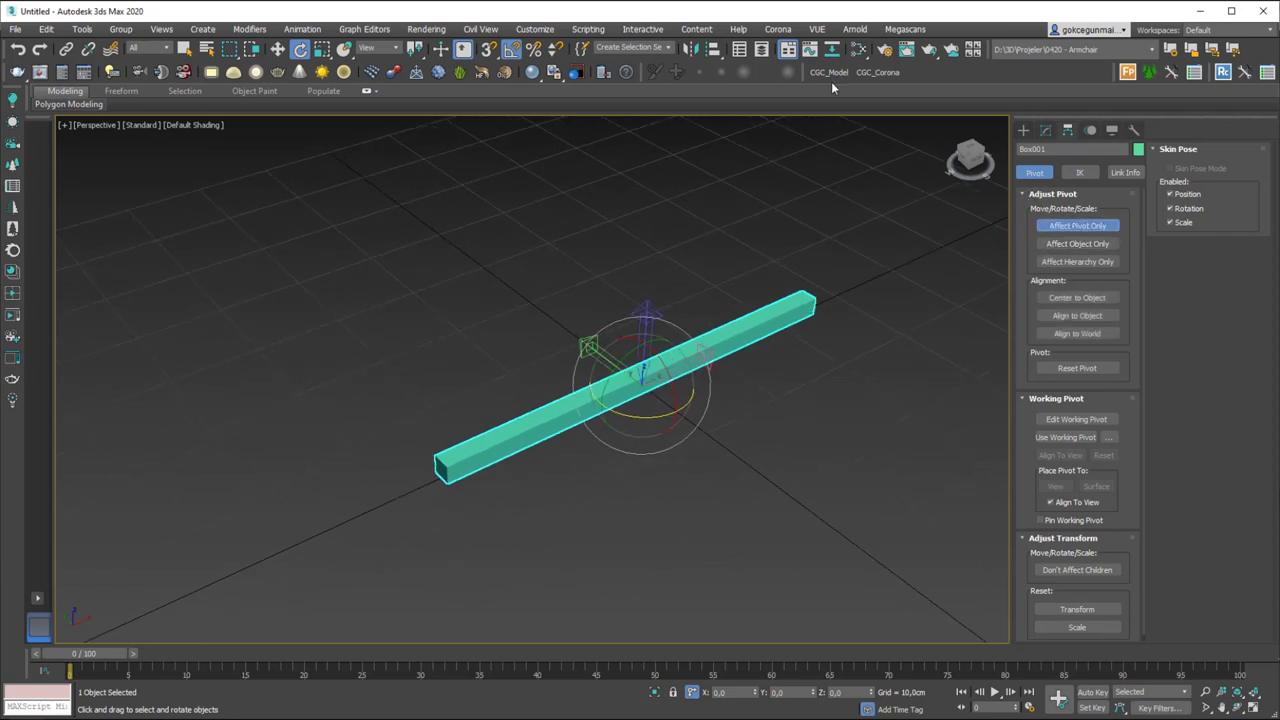
{"action": "left_click", "coordinate": [714, 50]}
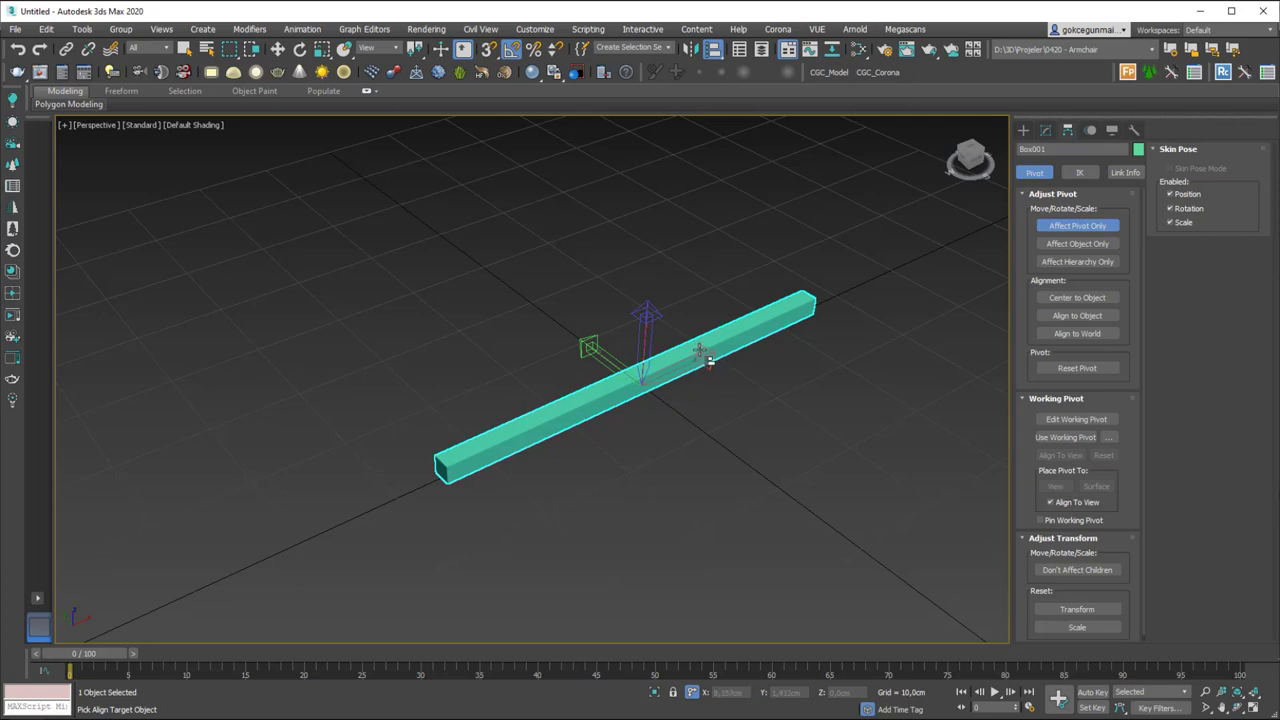
{"action": "left_click", "coordinate": [705, 360]}
{"action": "left_click_drag", "start_coordinate": [625, 238], "coordinate": [808, 139]}
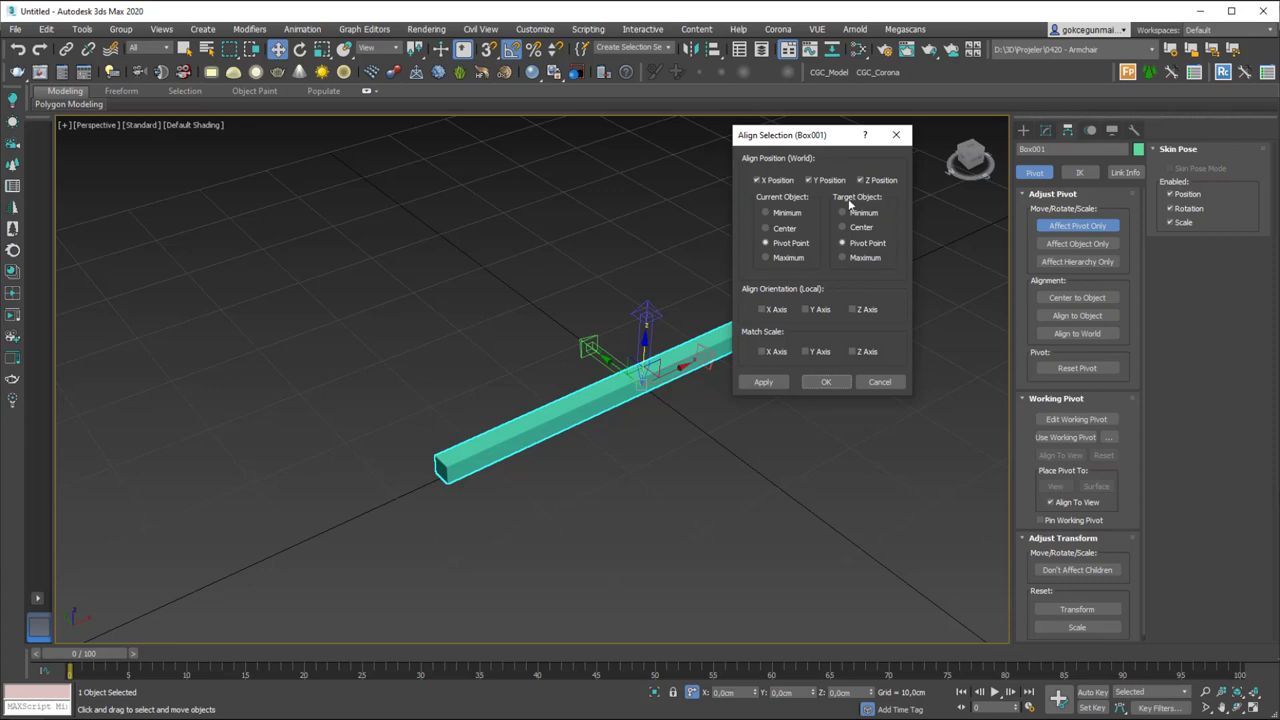
{"action": "left_click", "coordinate": [826, 180]}
{"action": "left_click", "coordinate": [862, 180]}
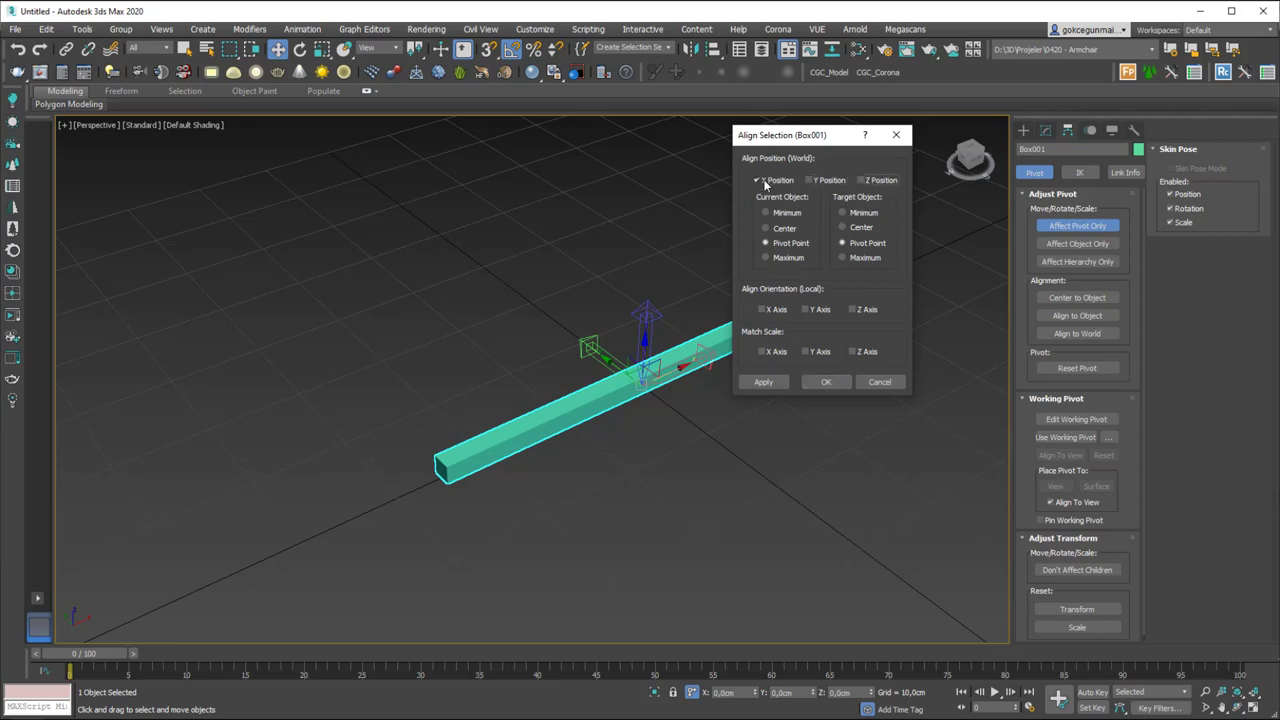
{"action": "left_click", "coordinate": [843, 213]}
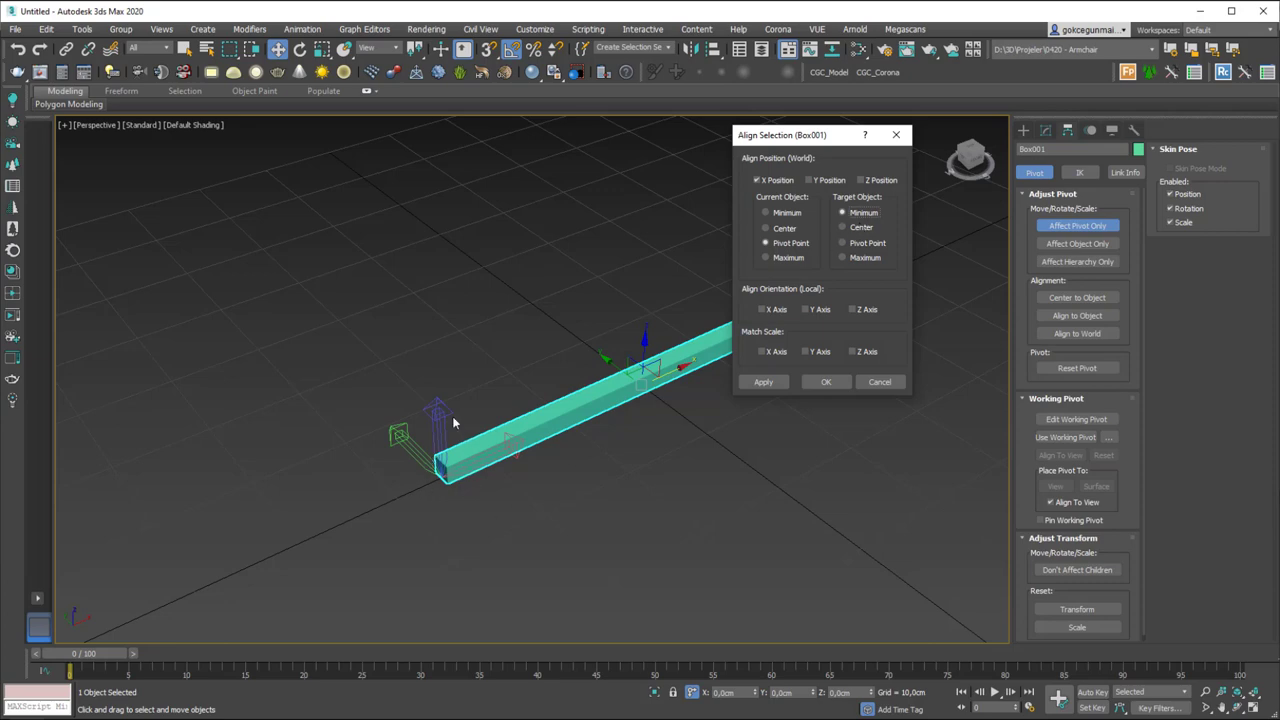
{"action": "left_click", "coordinate": [826, 382]}
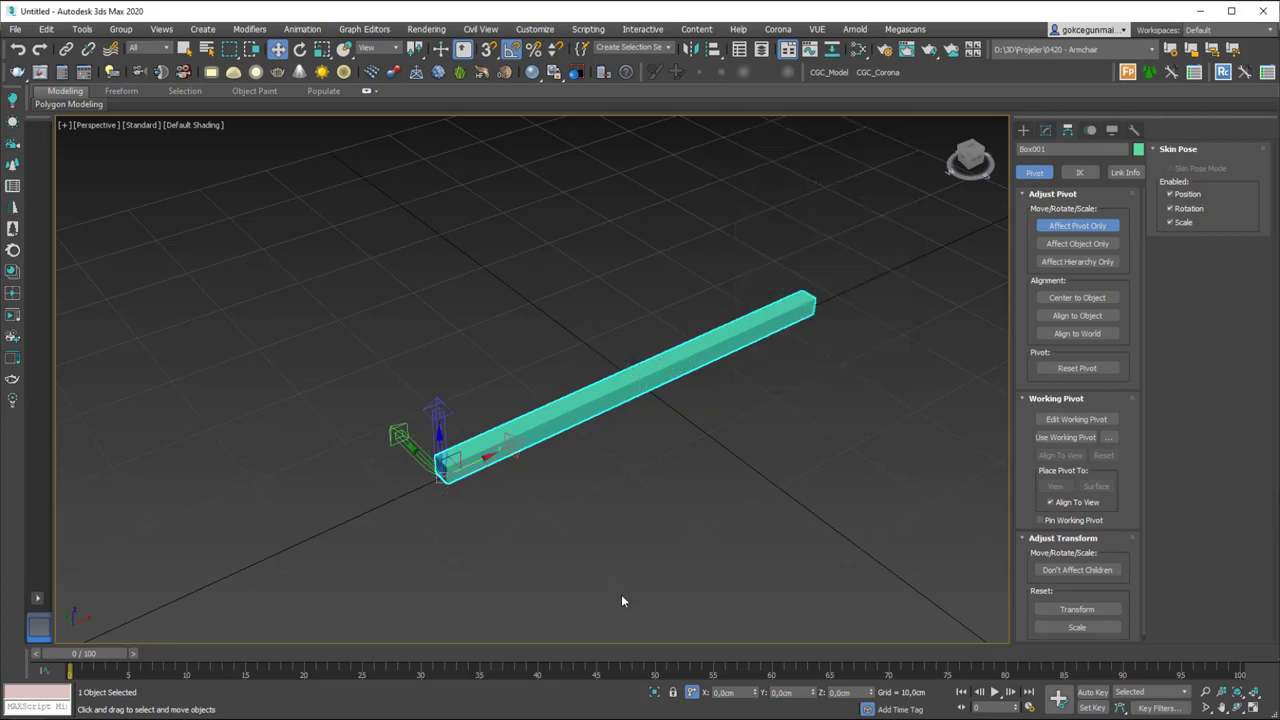
{"action": "left_click", "coordinate": [1076, 225]}
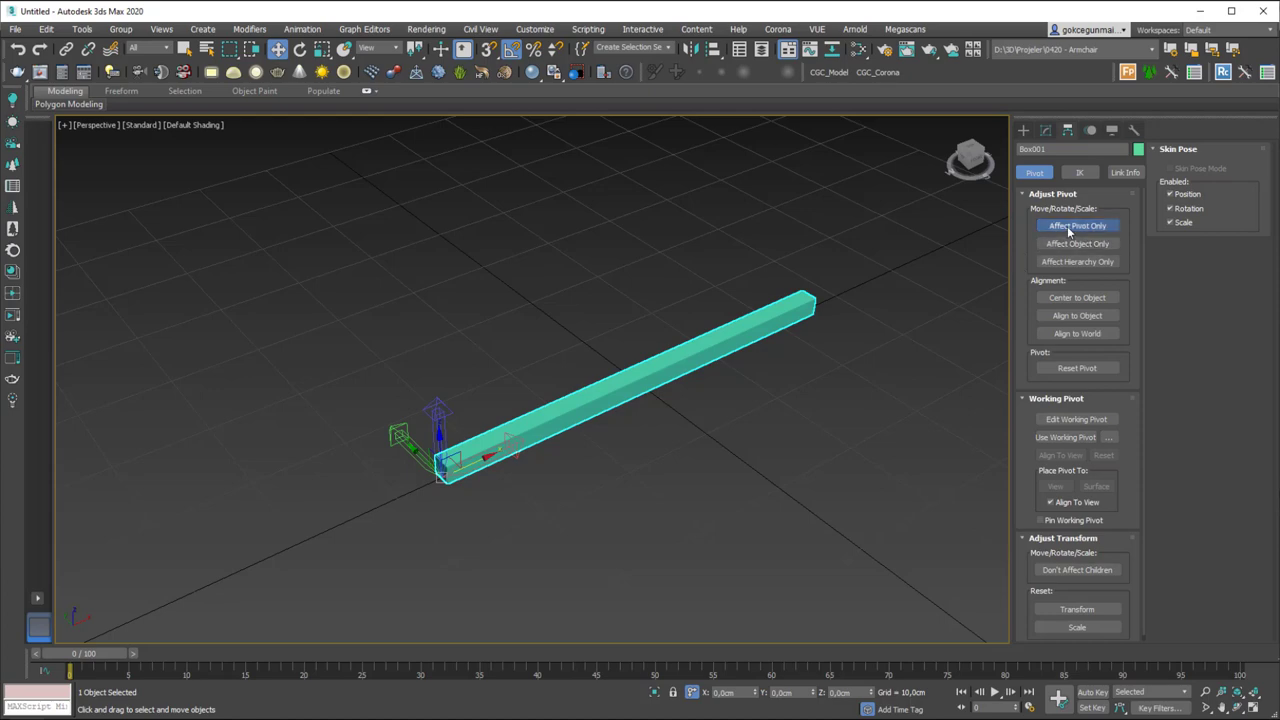
- Try a rotated clone of the bar about Z around its end pivot, and cancel the copy
{"action": "middle_click_drag", "start_coordinate": [671, 545], "coordinate": [651, 369], "text": "alt"}
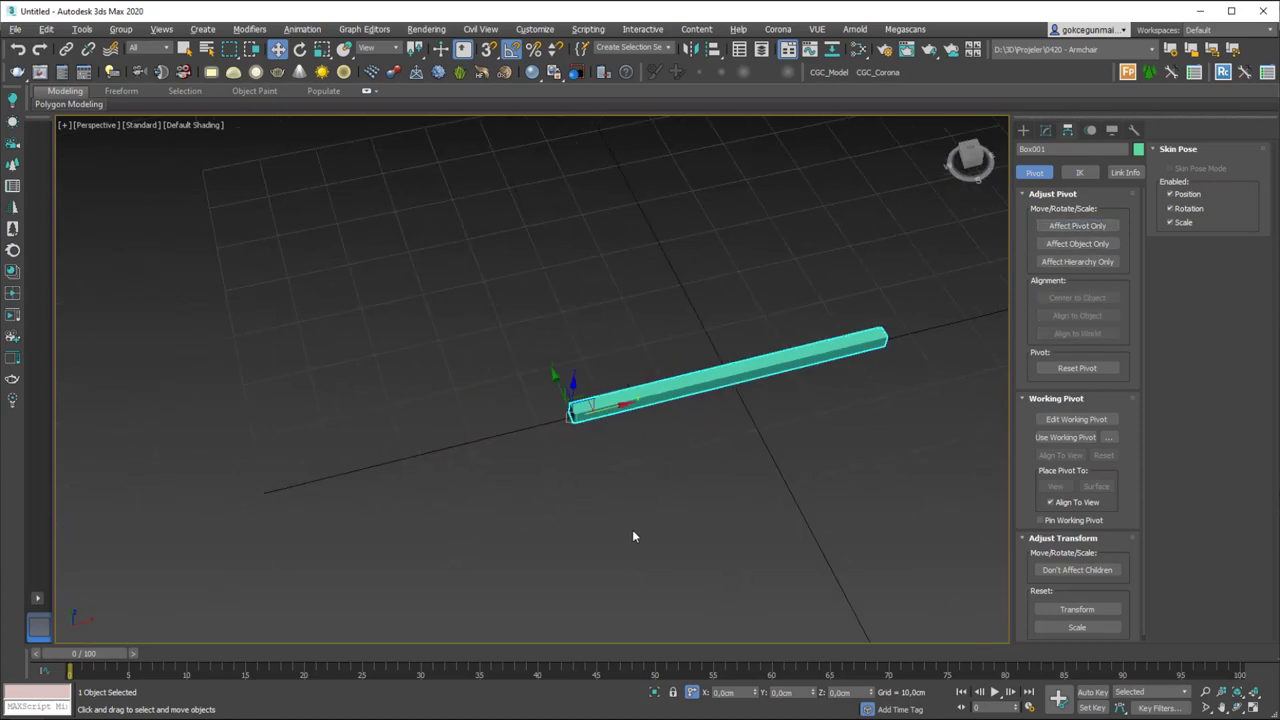
{"action": "key", "text": "e"}
{"action": "mouse_move", "coordinate": [591, 451]}
{"action": "left_mouse_down", "text": "shift"}
{"action": "mouse_move", "coordinate": [540, 497]}
{"action": "mouse_move", "coordinate": [463, 508]}
{"action": "mouse_move", "coordinate": [583, 468]}
{"action": "mouse_move", "coordinate": [702, 386]}
{"action": "mouse_move", "coordinate": [619, 433]}
{"action": "left_mouse_up", "text": "shift"}
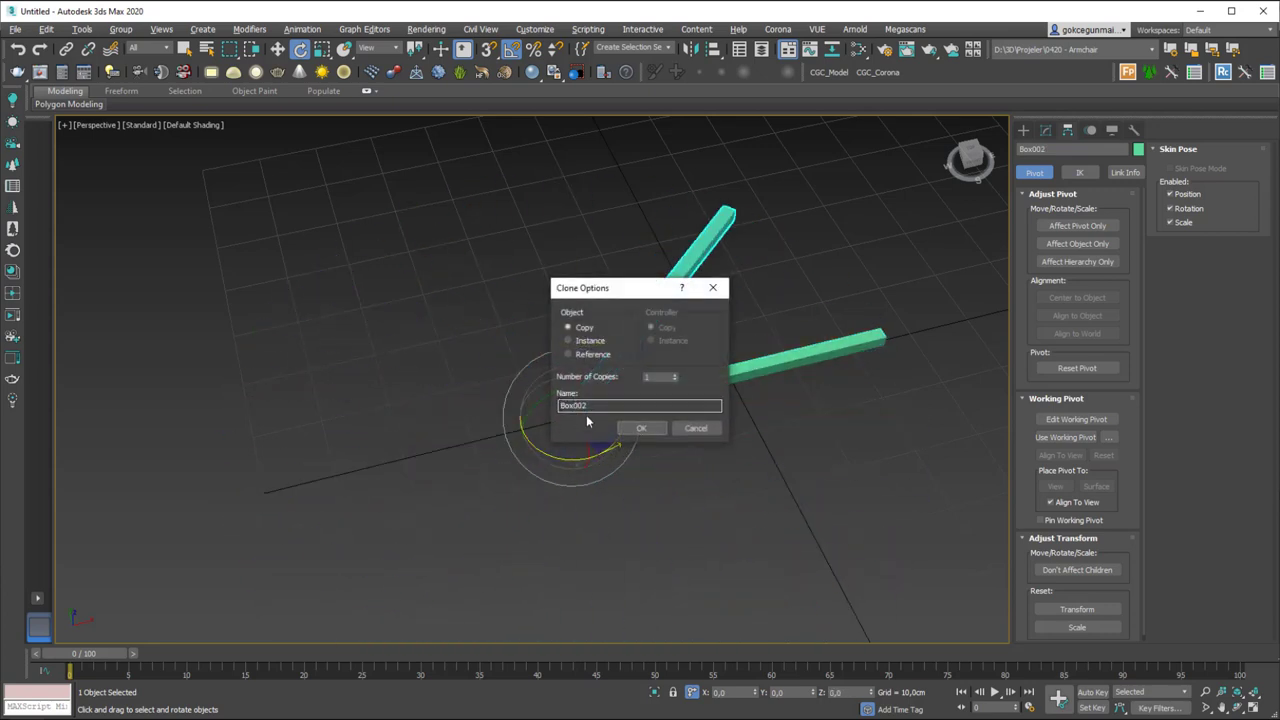
{"action": "left_click", "coordinate": [695, 428]}
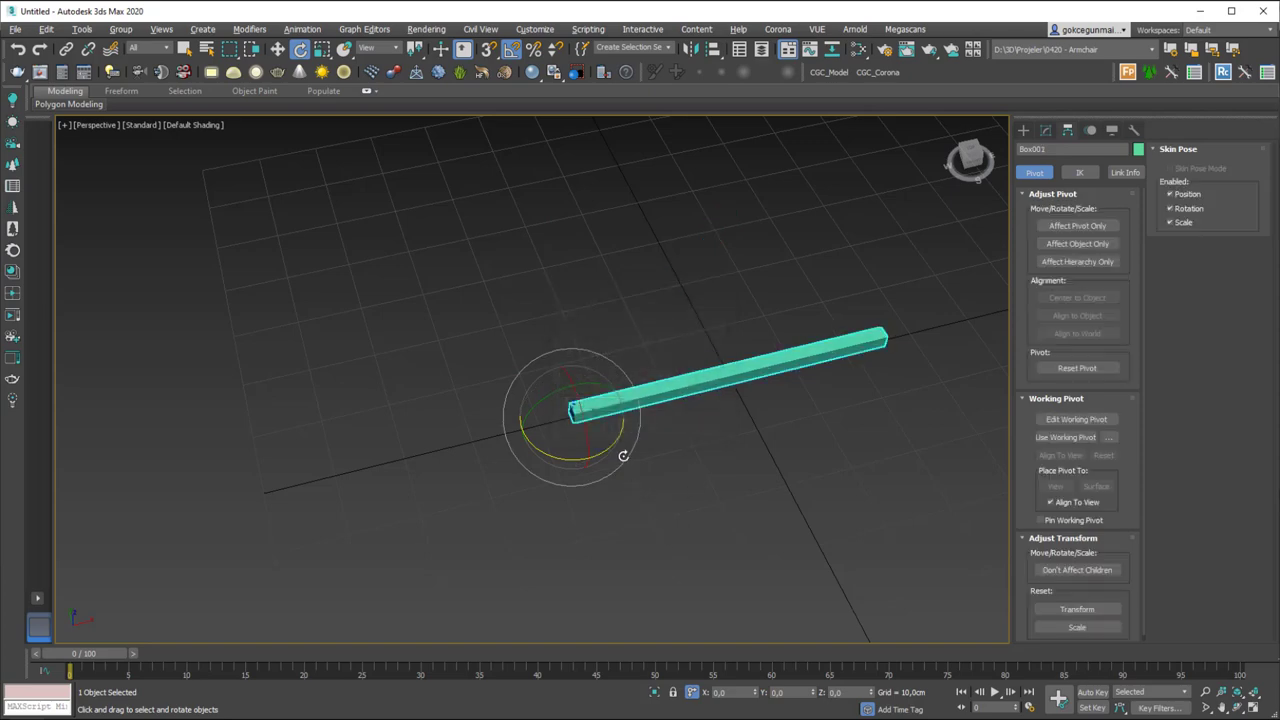
{"action": "middle_click_drag", "start_coordinate": [602, 417], "coordinate": [576, 419]}
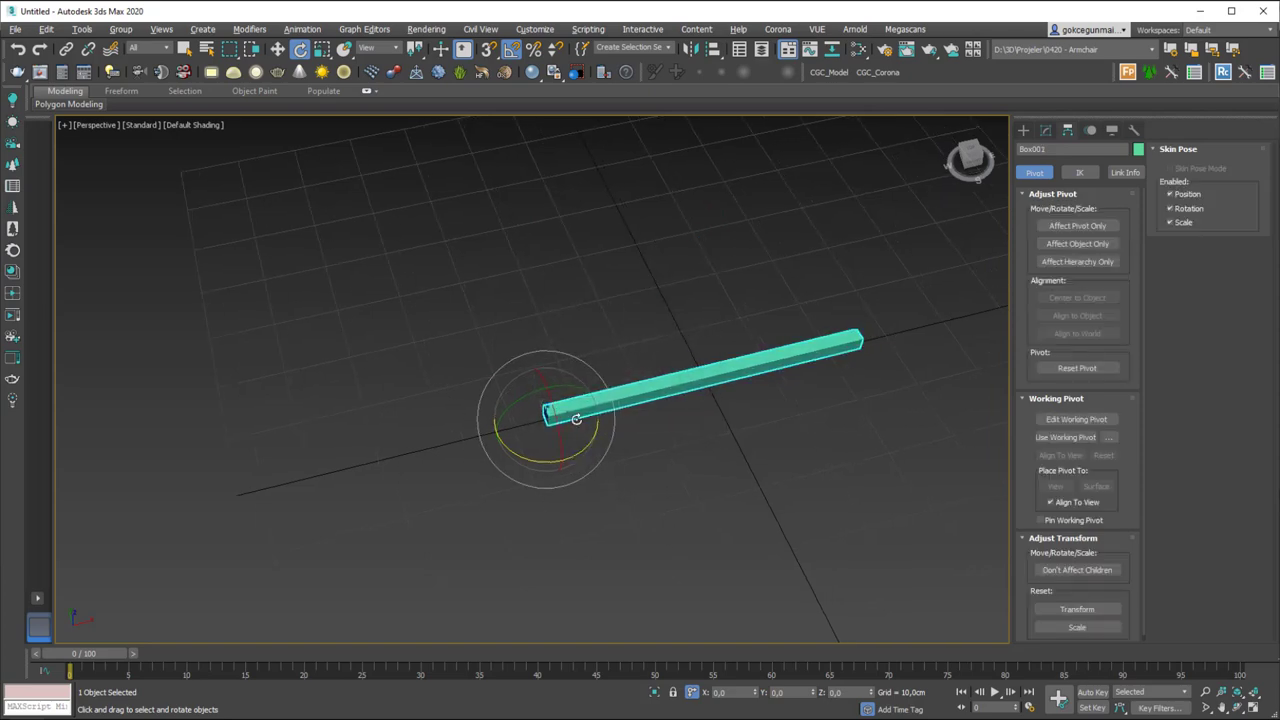